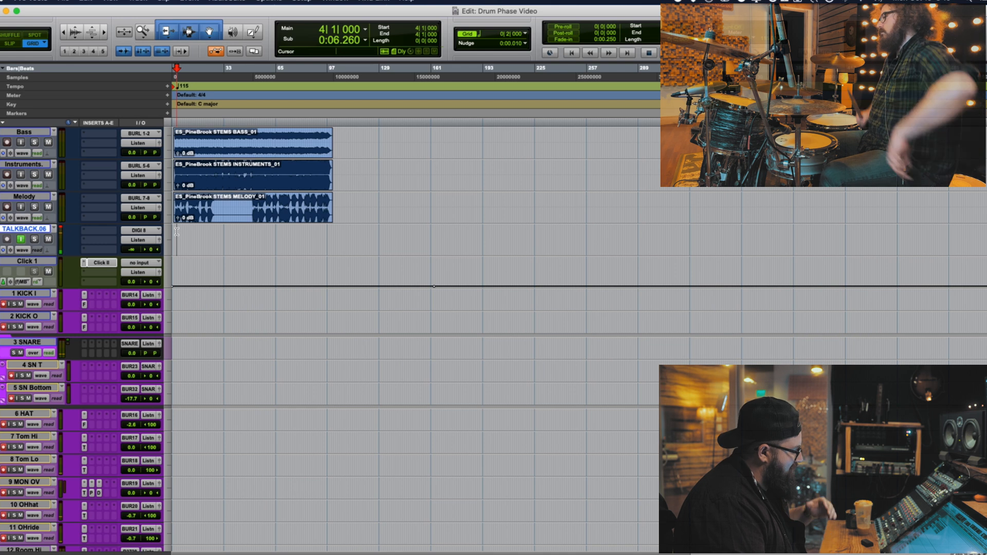
Record a drum take from the start of the session and turn the Click 1 track's volume down to -∞
key("Return")
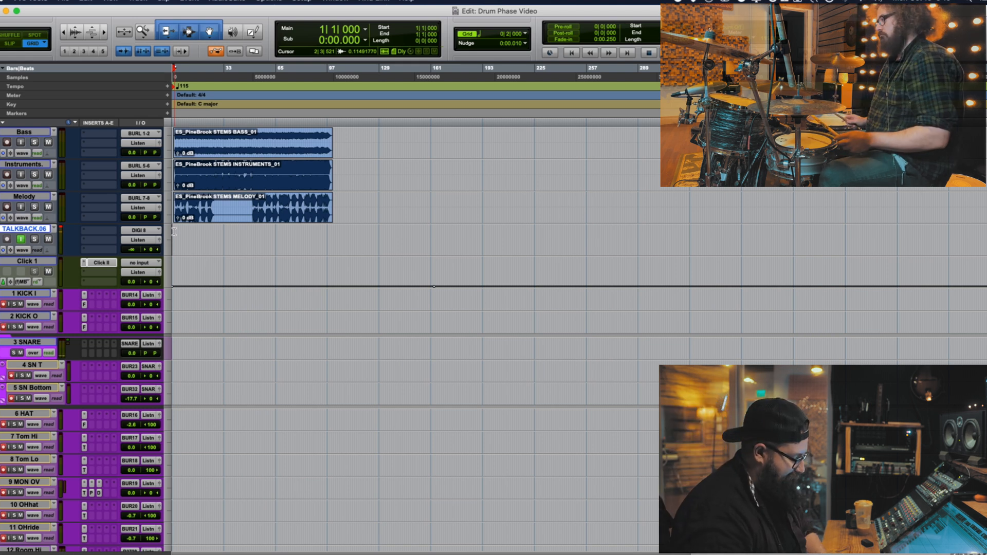
key("super+space")
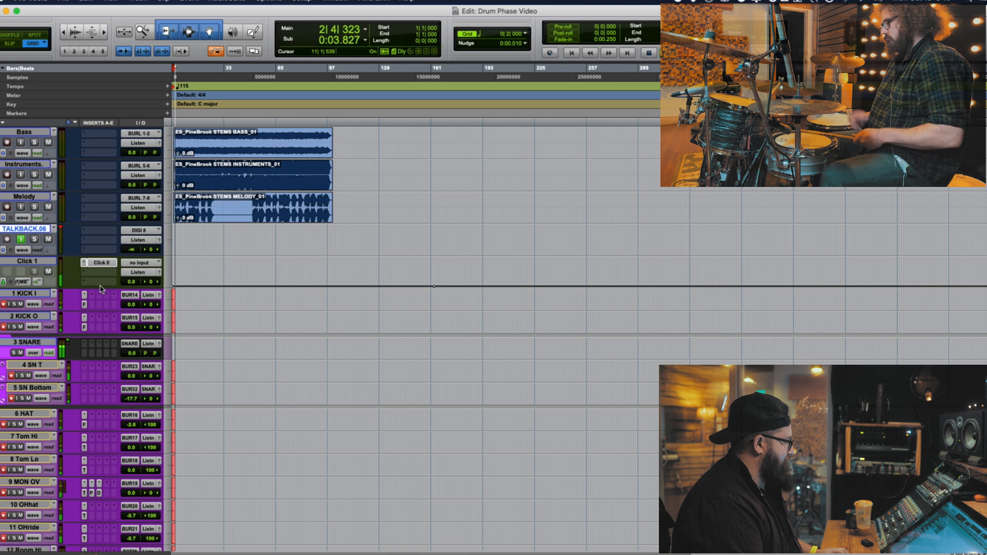
left_click_drag(131, 282, 129, 329)
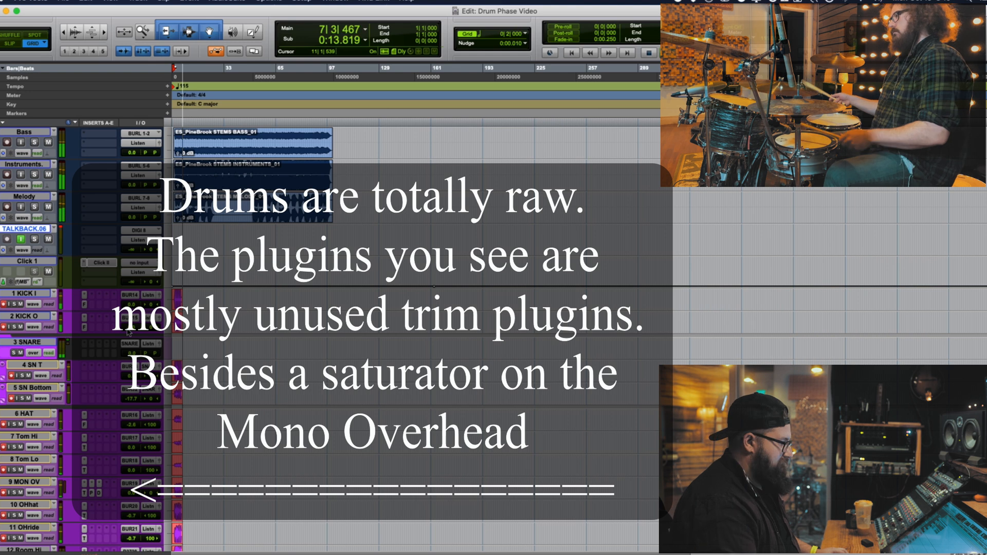
Lower the Bass, Instruments and Melody track volumes to -2.6 dB, and stop the recording
left_click(25, 198)
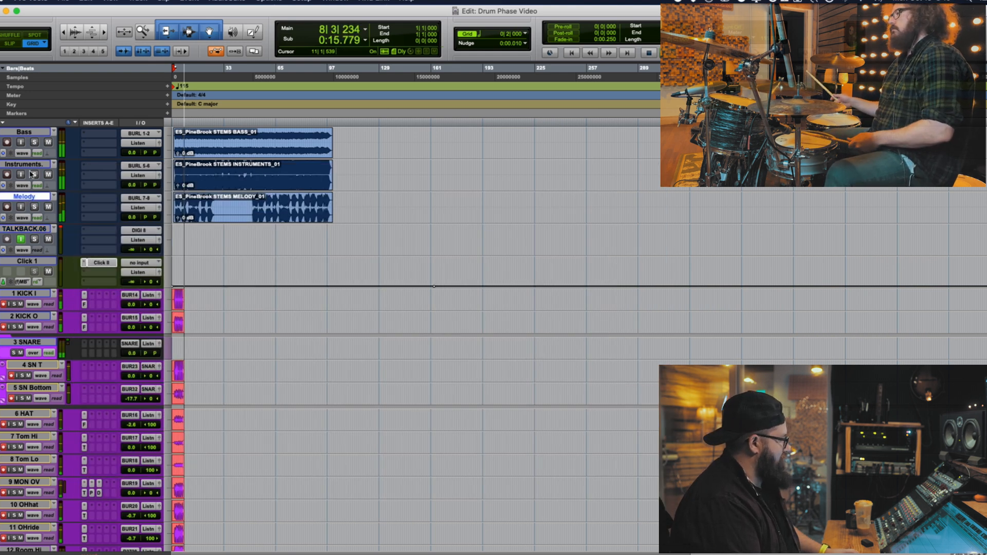
left_click(134, 155)
left_click_drag(133, 156, 134, 158)
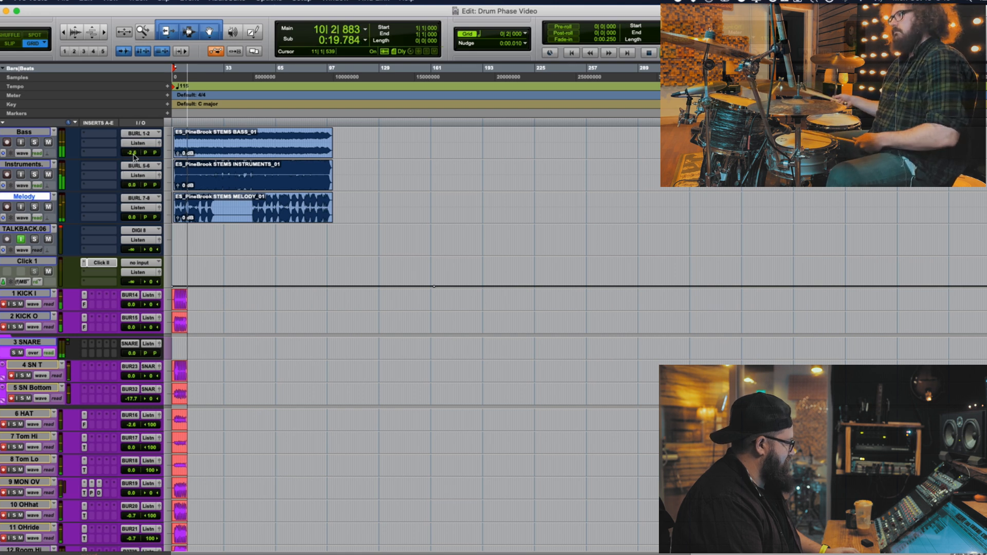
left_click(134, 153, "alt")
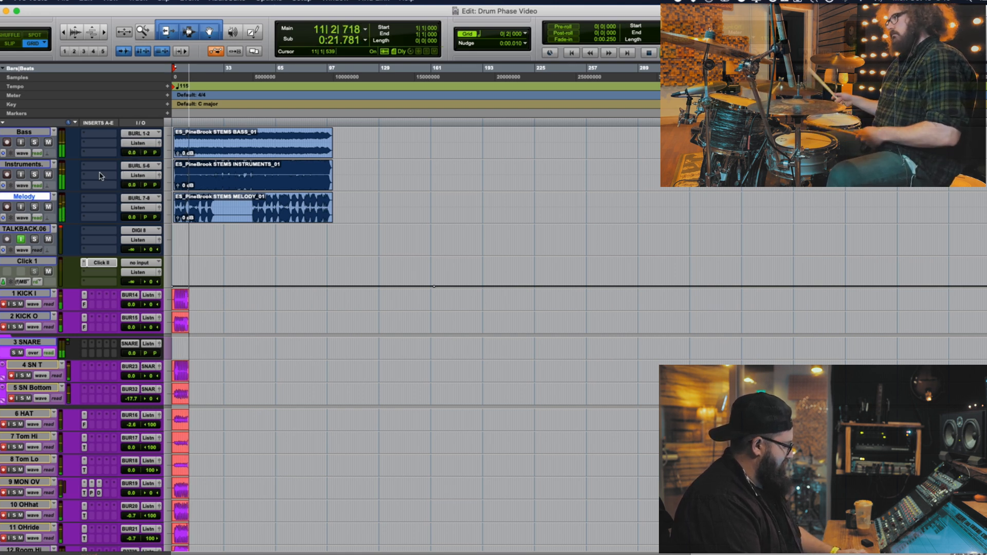
left_click_drag(130, 152, 129, 155)
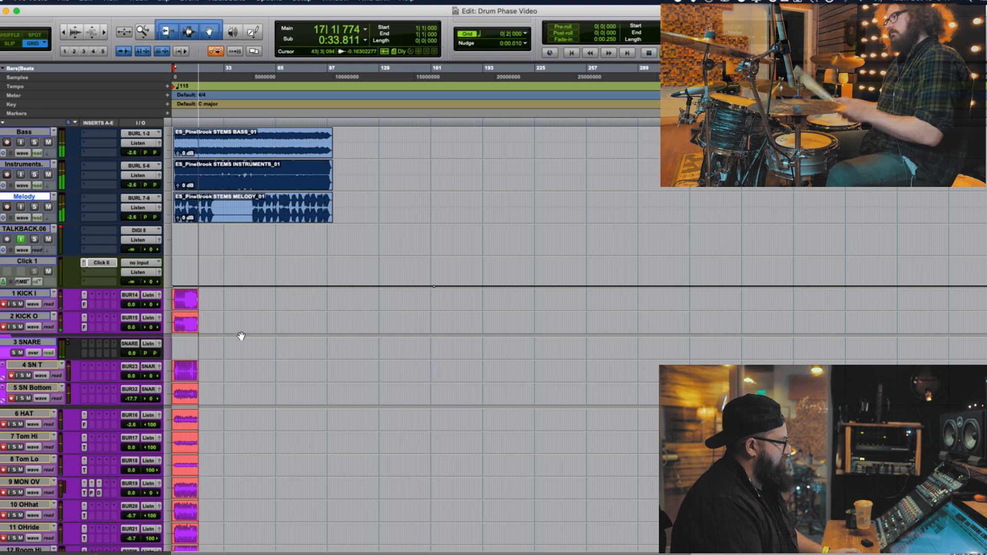
key("space")
Examine the recorded kick hit at bar 3 closely on the KICK I and KICK O tracks
left_click(182, 295)
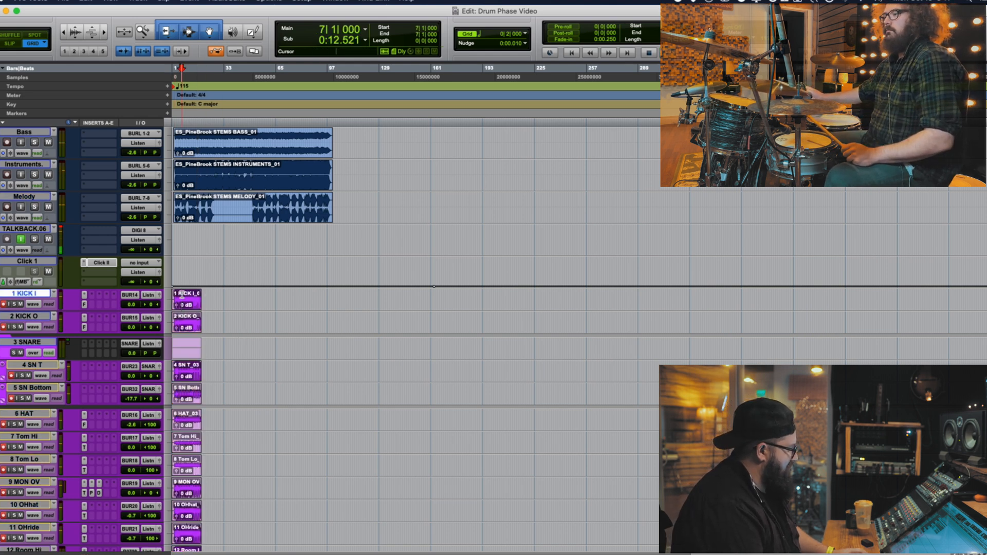
key("t")
key("t")
key("t")
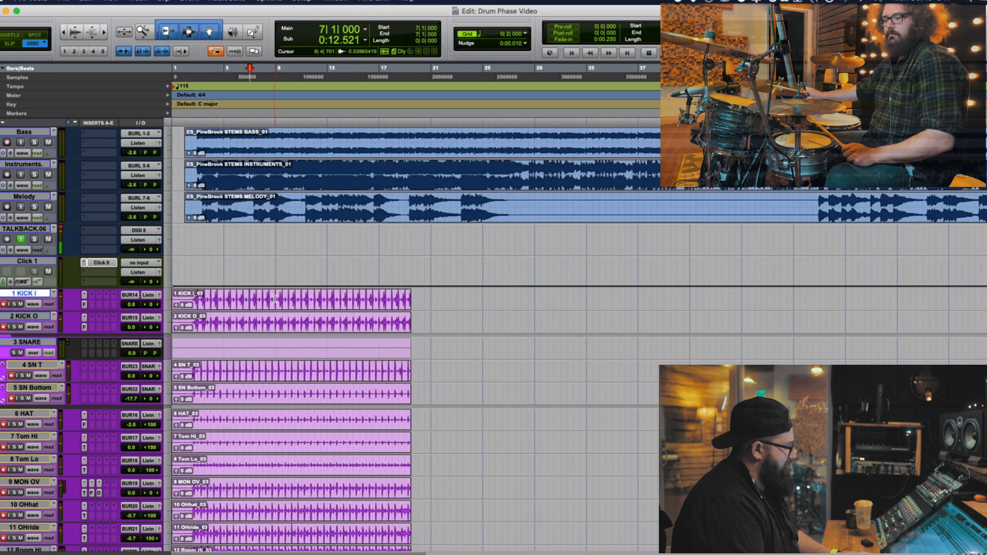
left_click(193, 298)
key("t")
key("t")
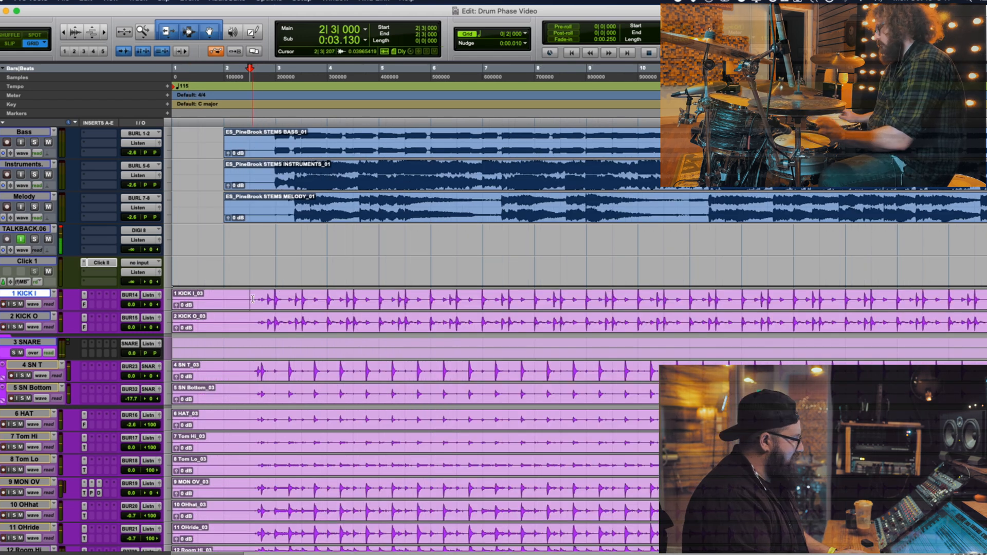
left_click(275, 299)
key("t")
key("t")
key("t")
scroll(477, 275, "down", 3)
key("t")
key("t")
key("t")
key("t")
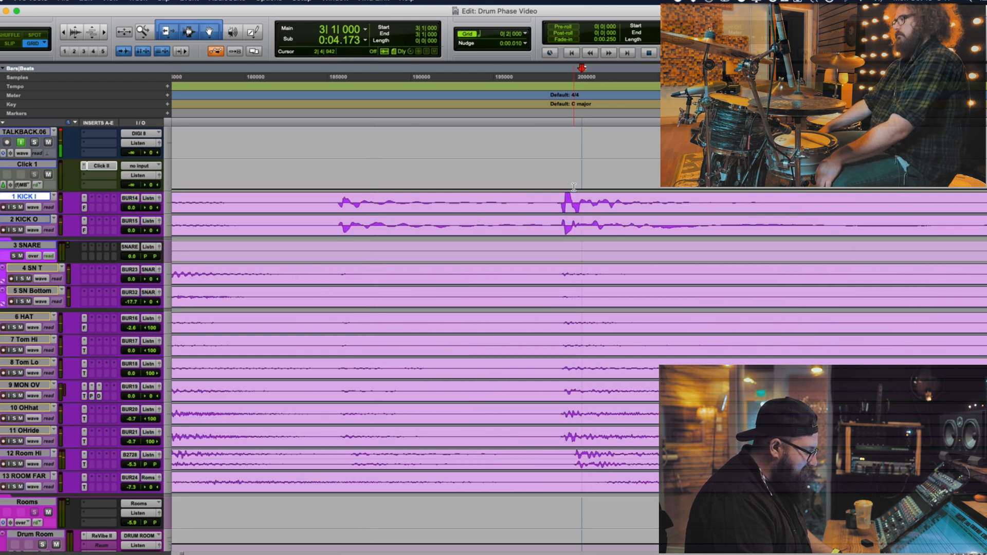
key("t")
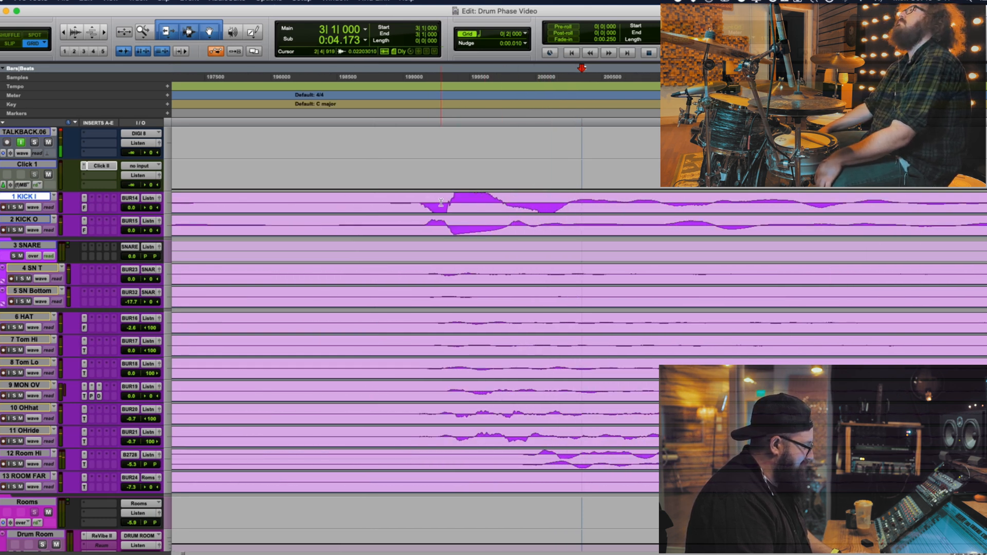
key("r")
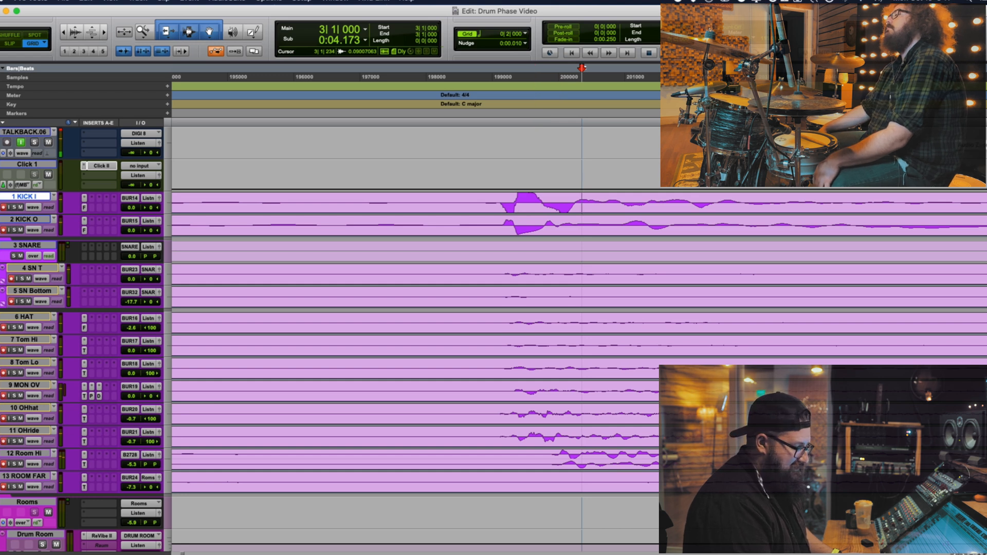
Compare the first half-cycle of the bar 3 kick hit between KICK I and KICK O using short selections on enlarged waveforms
key("super+alt+bracketright")
key("super+alt+bracketright")
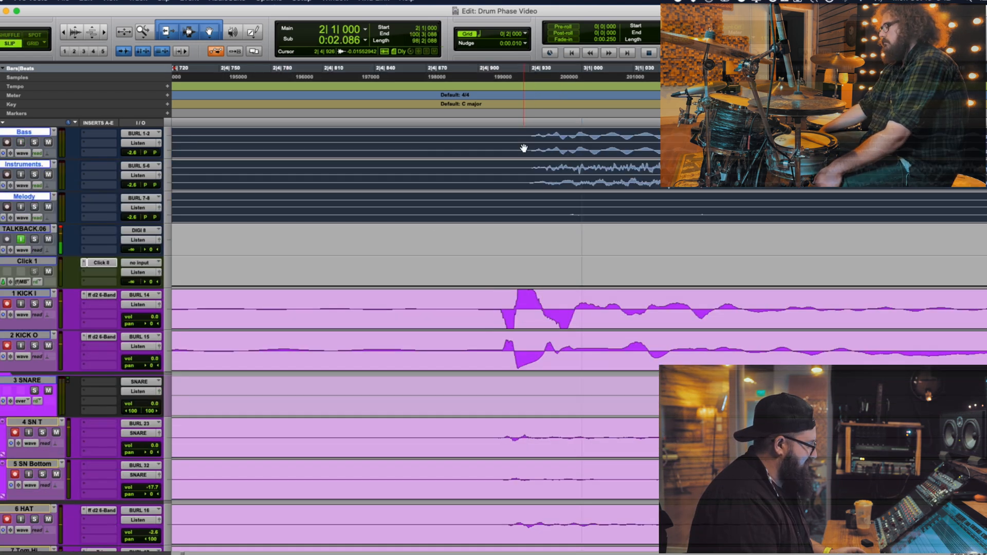
left_click(525, 139)
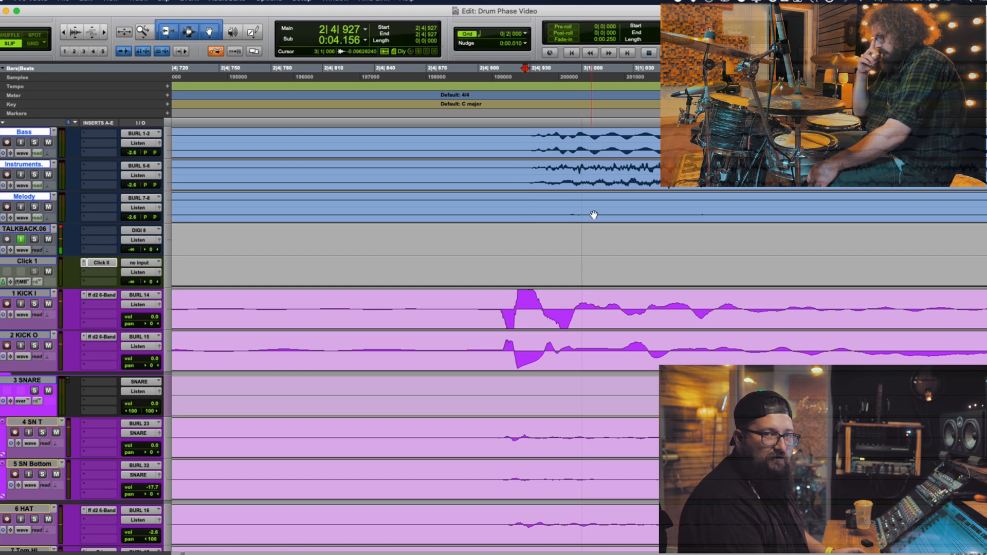
left_click(30, 293)
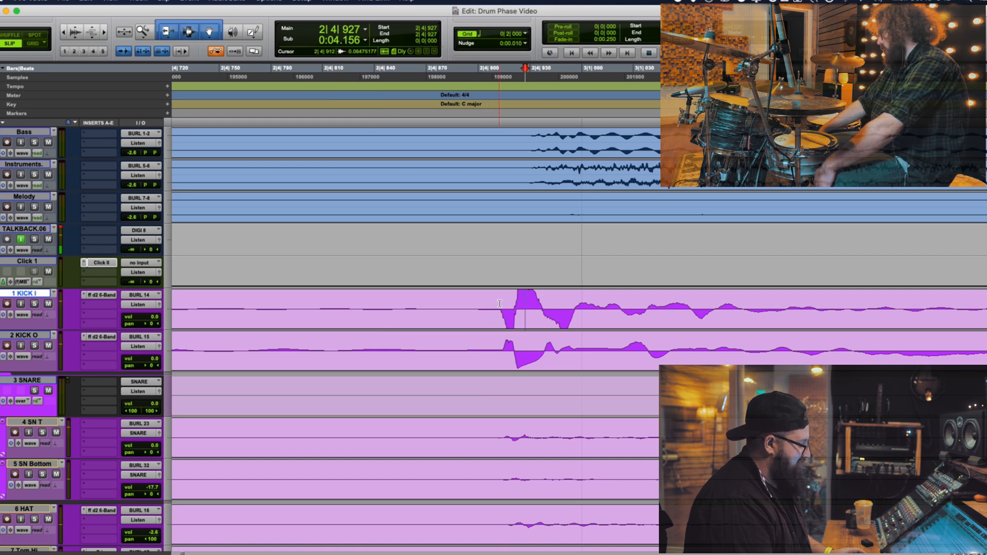
left_click_drag(499, 303, 513, 310)
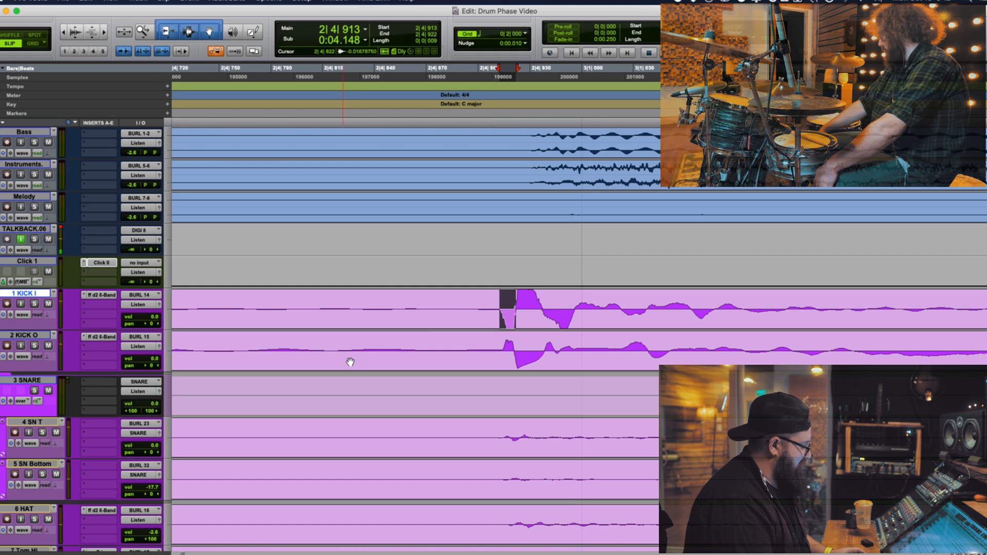
left_click(23, 337)
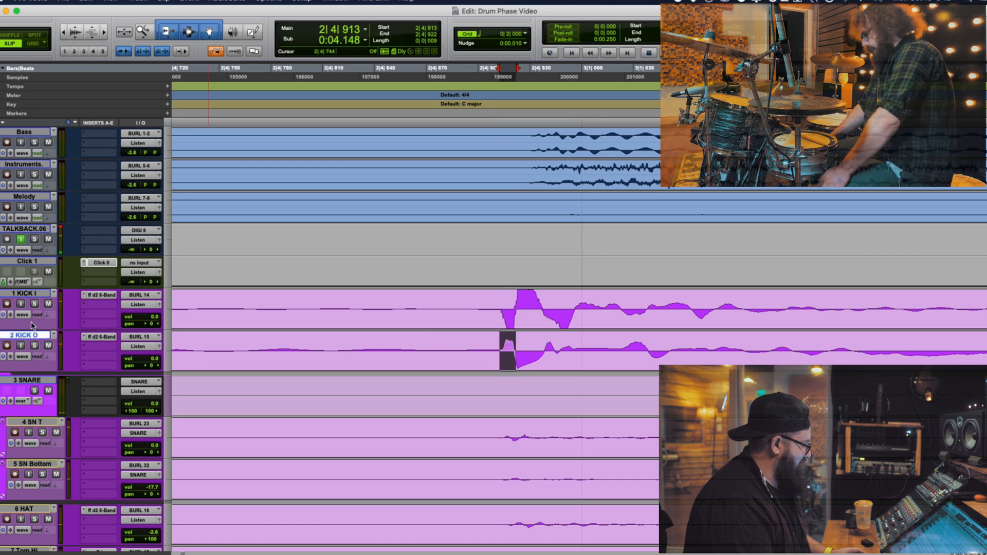
left_click_drag(502, 347, 517, 348)
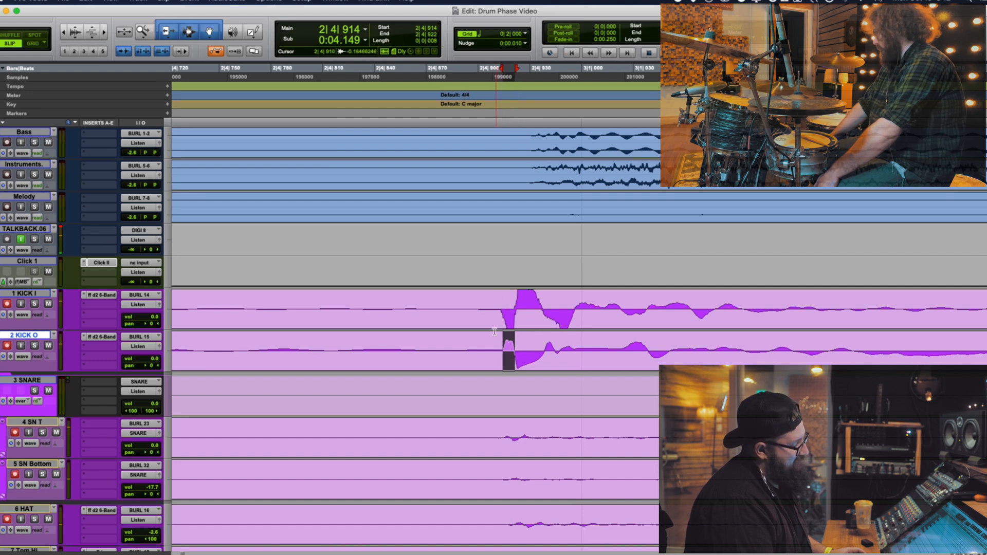
left_click(500, 304)
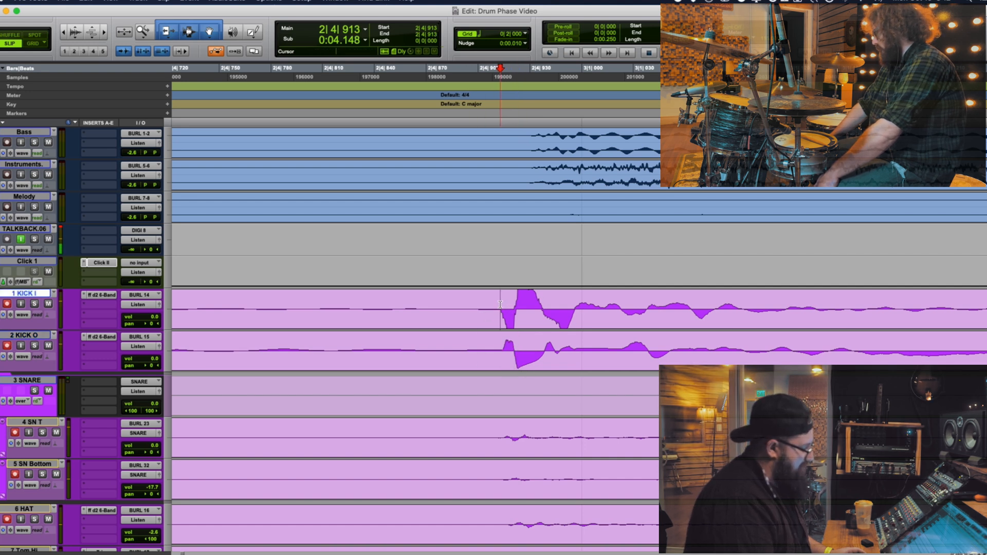
Magnify the drum waveforms and select the start of the snare hit near 3|2 across SN T and SN Bottom
scroll(516, 355, "down", 2)
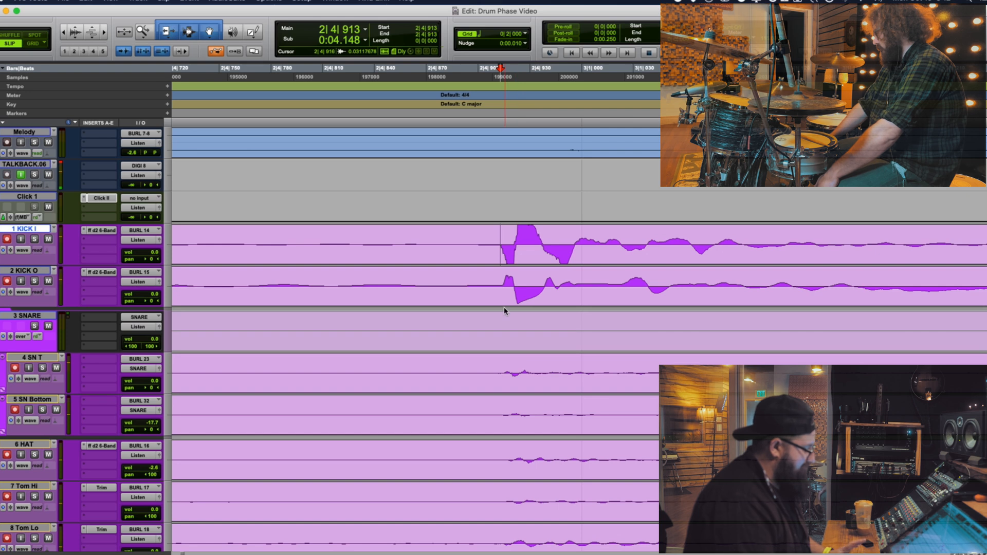
scroll(614, 245, "down", 3)
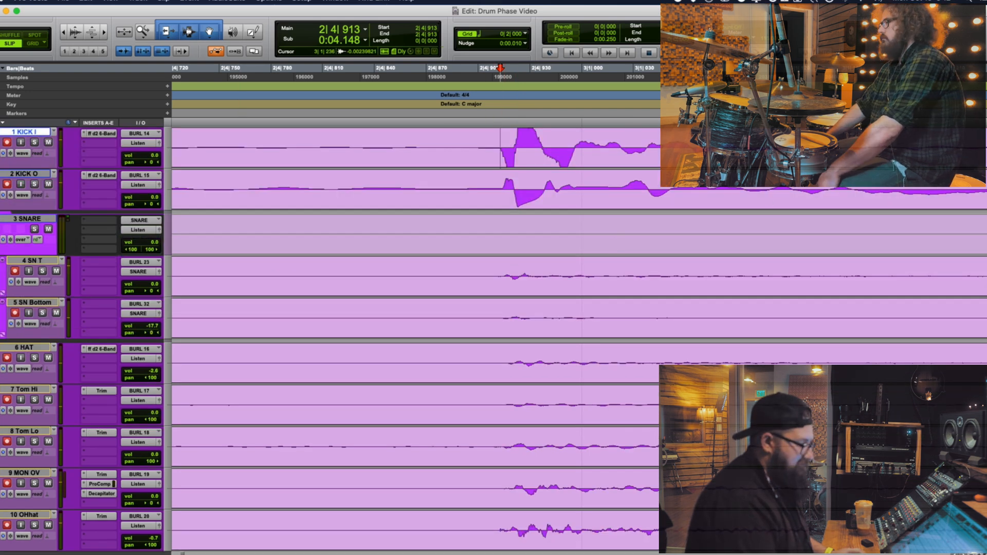
key("alt+super+bracketright")
key("alt+super+bracketright")
key("r")
key("r")
key("r")
key("r")
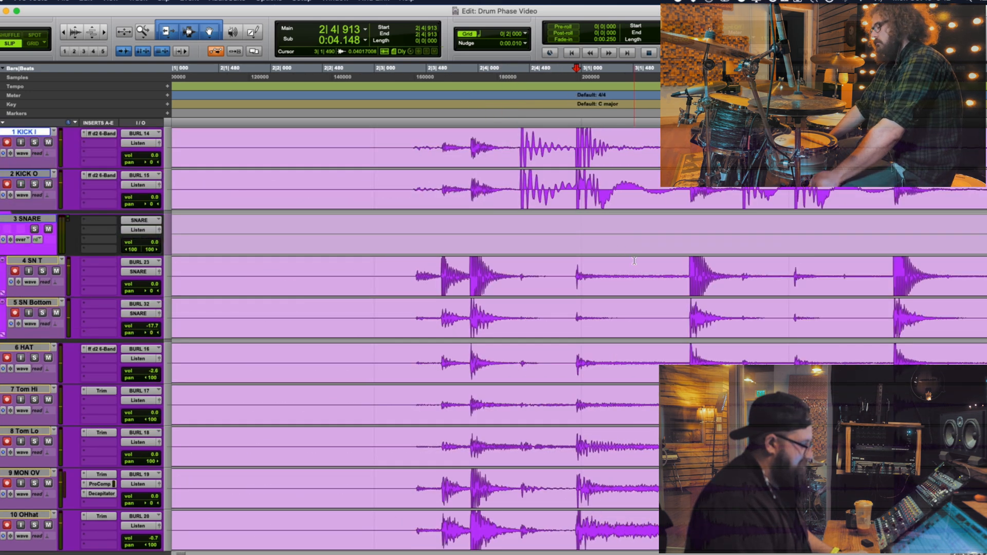
left_click(691, 272)
key("t")
key("t")
key("t")
key("t")
key("t")
key("t")
key("t")
left_click_drag(753, 288, 815, 325)
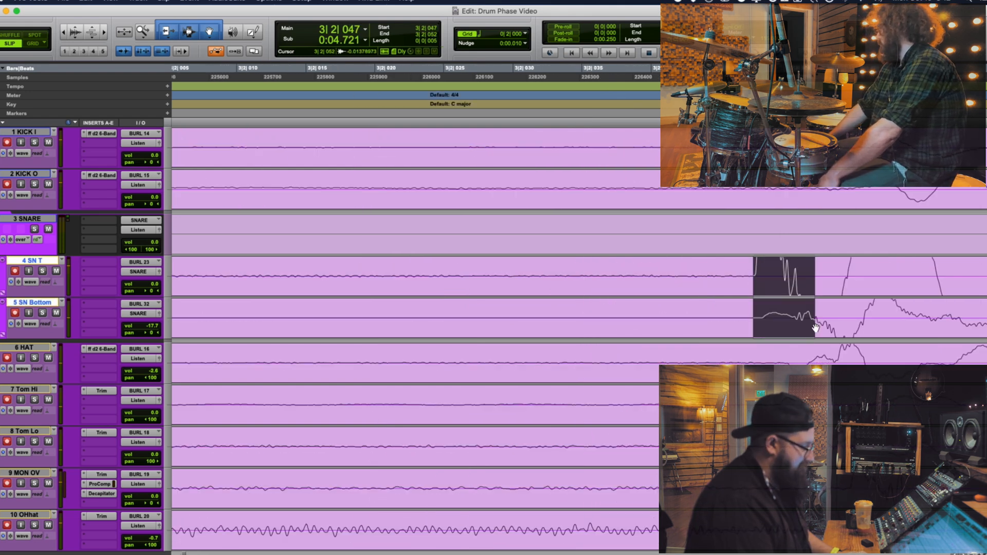
Examine where the hit just before bar 3 begins on the SN T, Tom Lo, OHhat and MON OV tracks
key("r")
key("r")
key("r")
key("r")
key("r")
key("r")
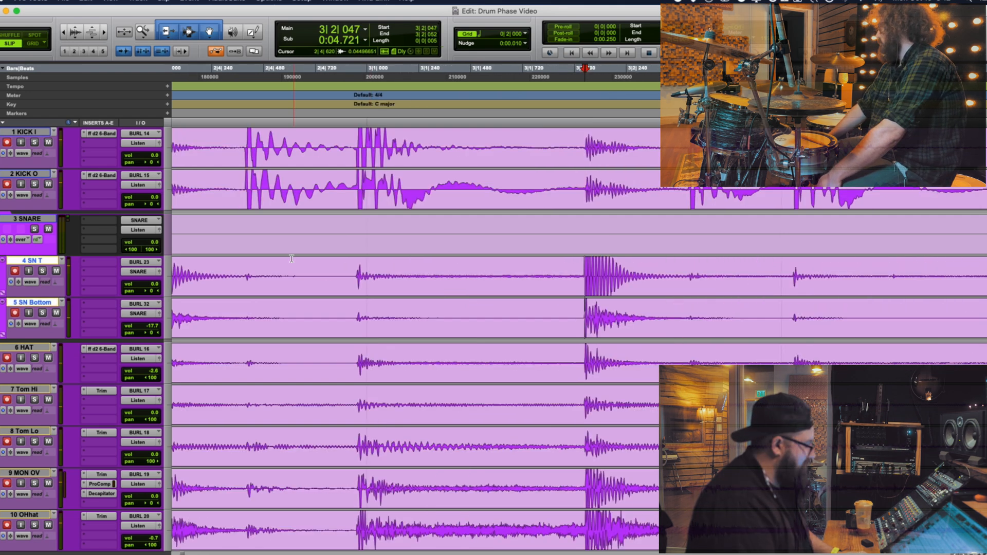
left_click(357, 270)
key("t")
key("t")
key("t")
key("t")
scroll(566, 396, "down", 5)
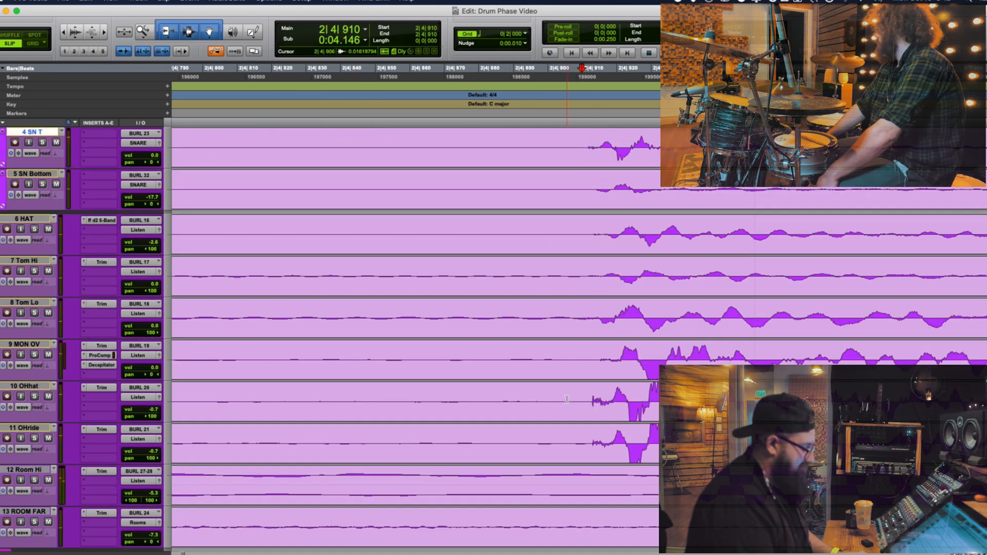
left_click(599, 307)
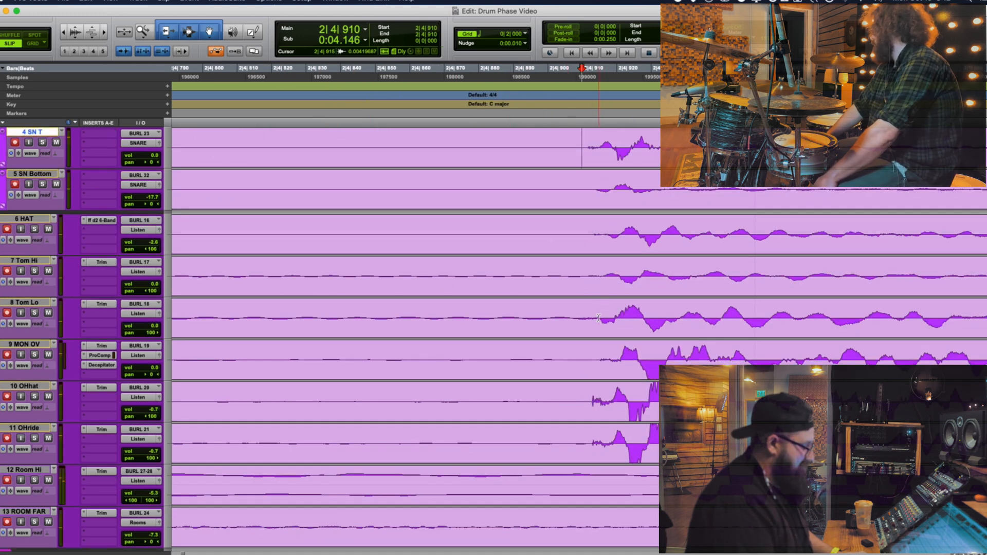
left_click(589, 397)
left_click(601, 353)
key("t")
key("t")
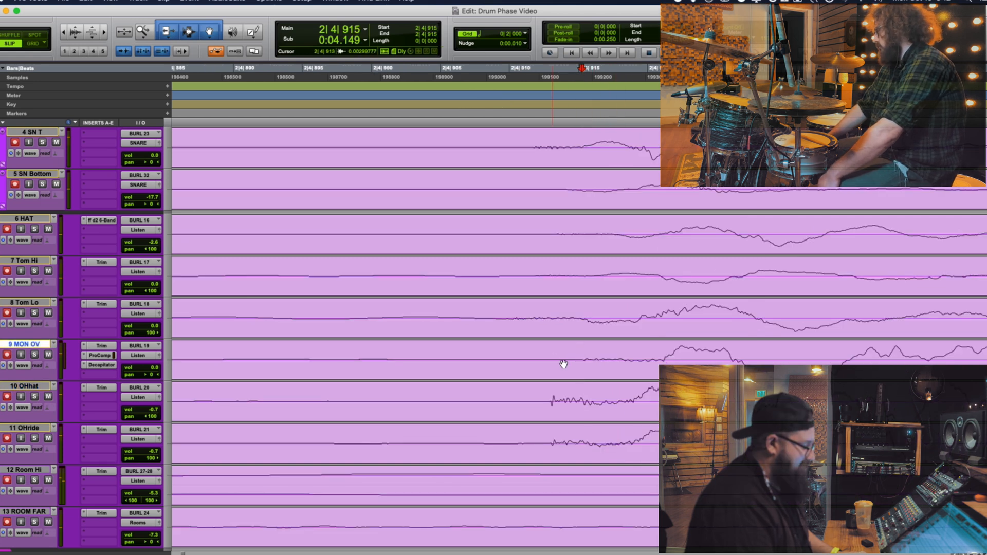
Mark and inspect the onset of the hit just before bar 3 on the stereo Room Hi track
scroll(576, 381, "down", 2)
key("r")
key("r")
key("r")
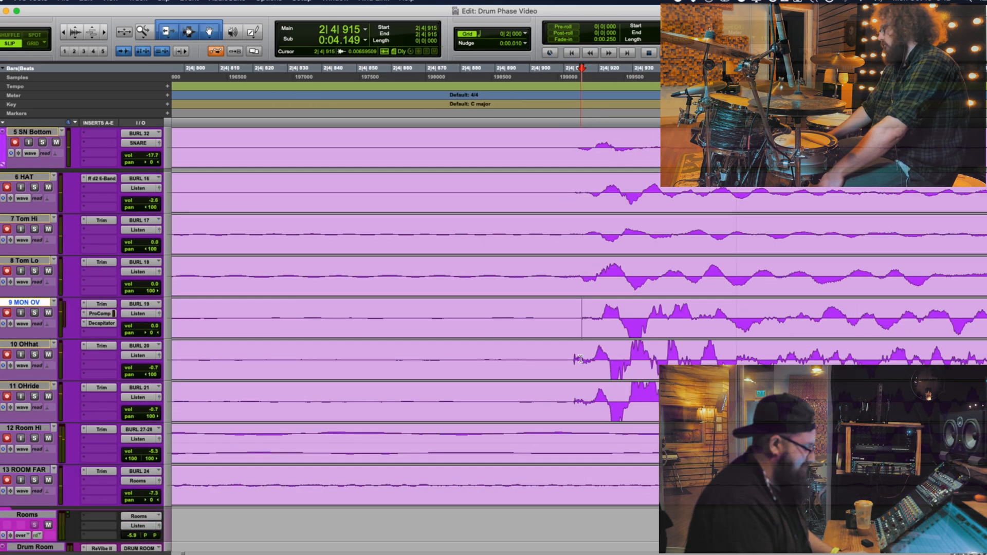
left_click(626, 433)
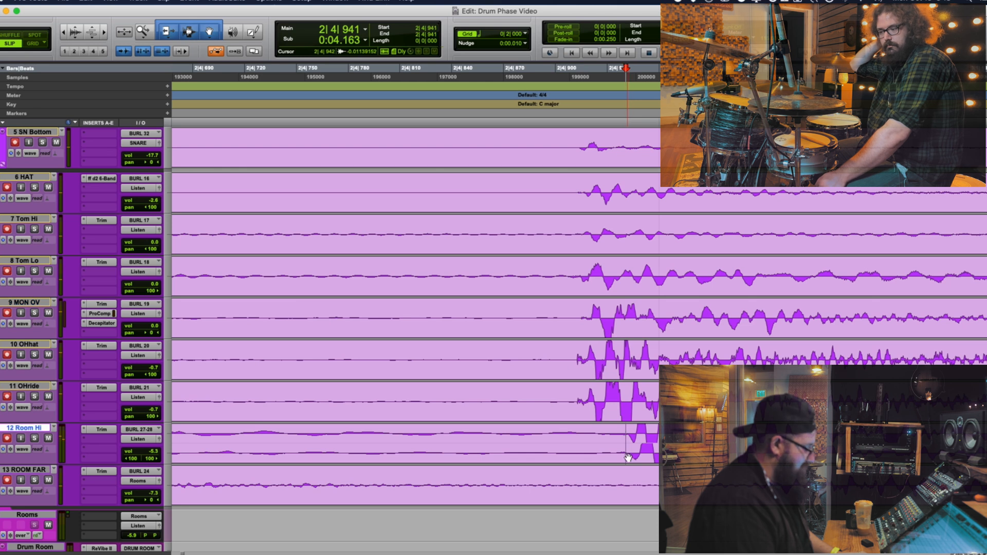
left_click_drag(630, 433, 647, 459)
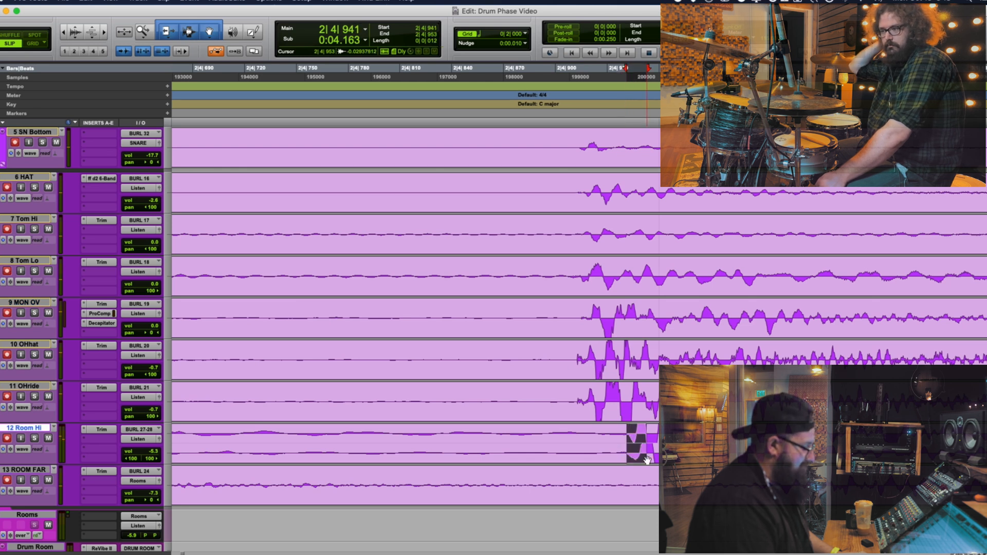
left_click(626, 433)
Examine the snare hit near 2|4 on the Room Hi track and the one near 3|2 on SN T
key("r")
key("r")
key("r")
key("r")
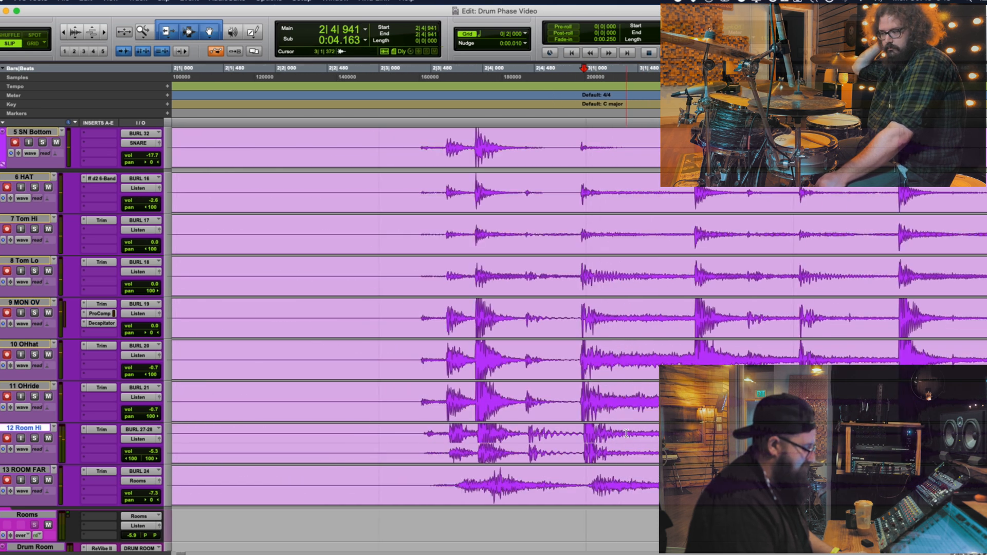
left_click(477, 430)
key("t")
key("r")
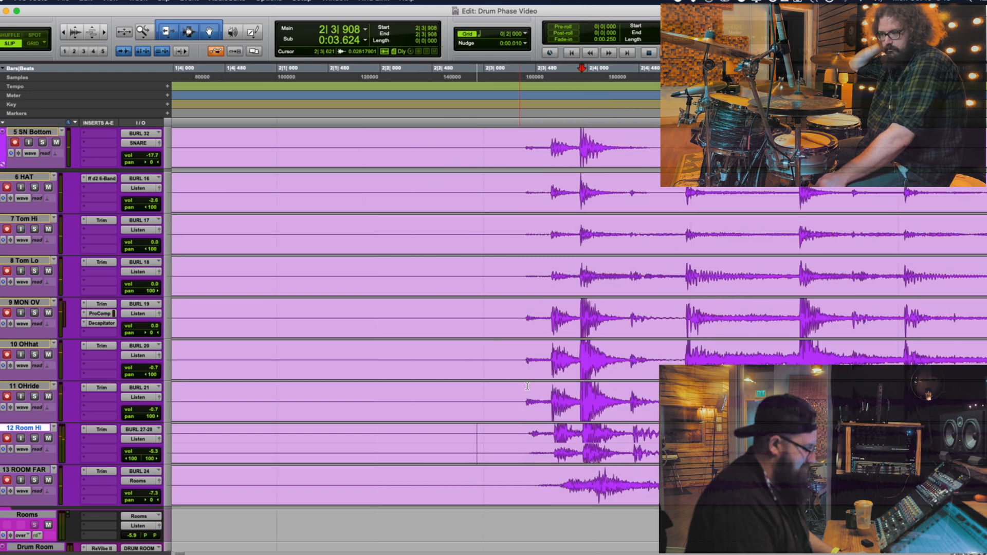
key("t")
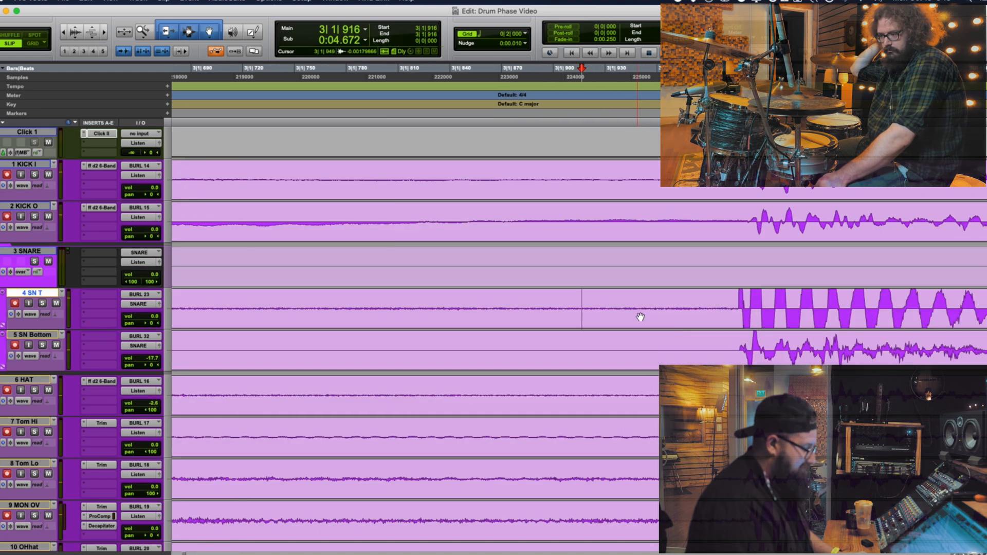
key("t")
key("r")
key("r")
key("r")
key("r")
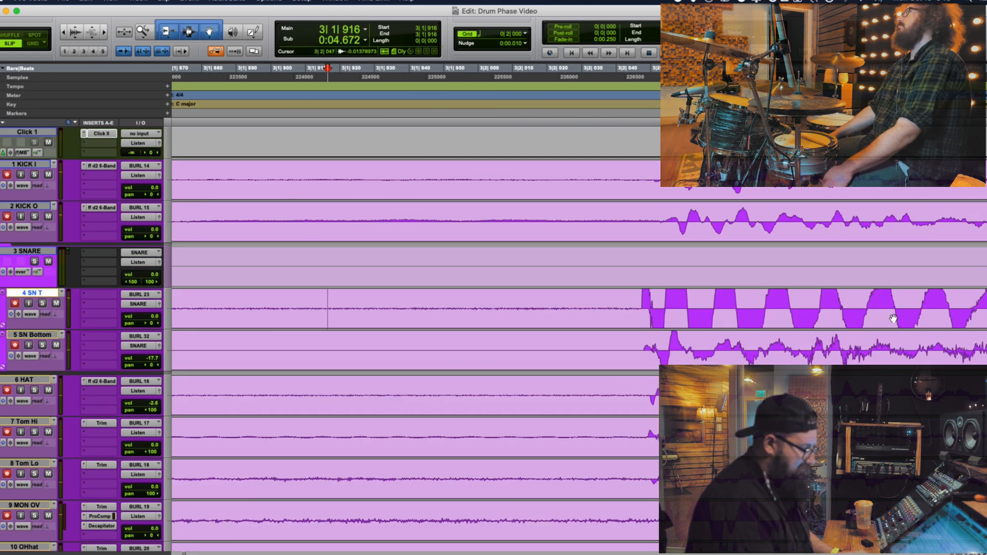
Zoom the timeline out to show the whole recorded drum take beneath the music stems
scroll(724, 364, "down", 3)
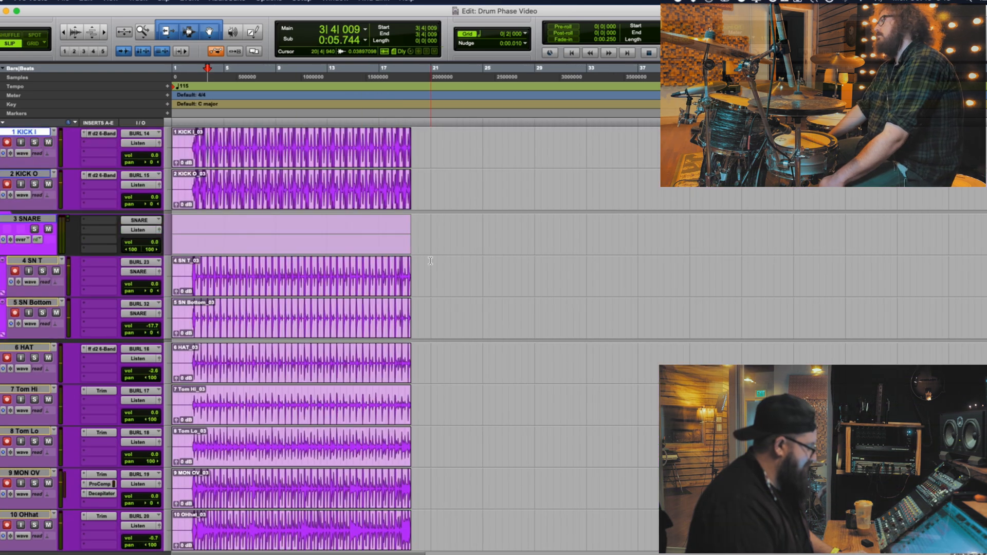
left_click(431, 260)
key("r")
scroll(328, 315, "up", 5)
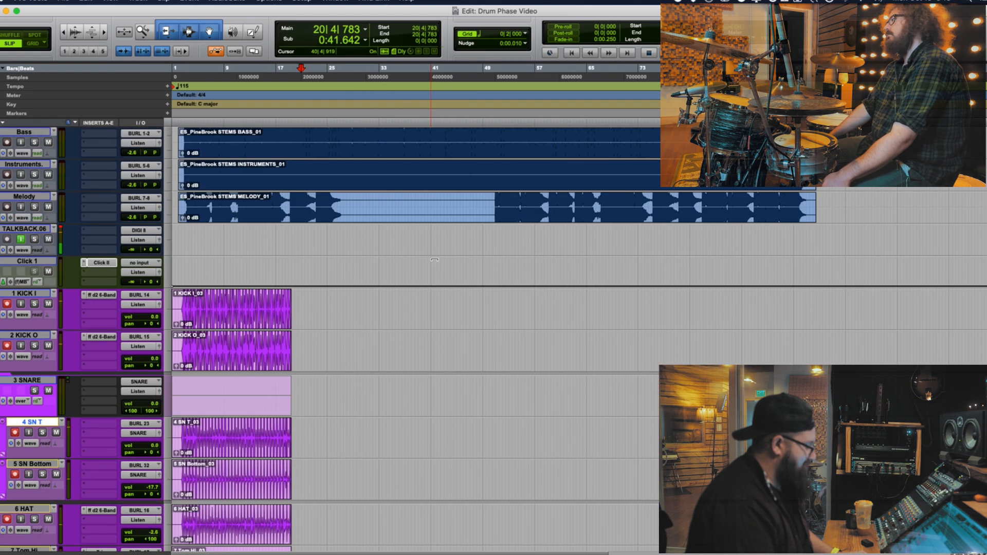
Record a second drum take over the stems from 22|4|325 to about bar 30
left_click(313, 294)
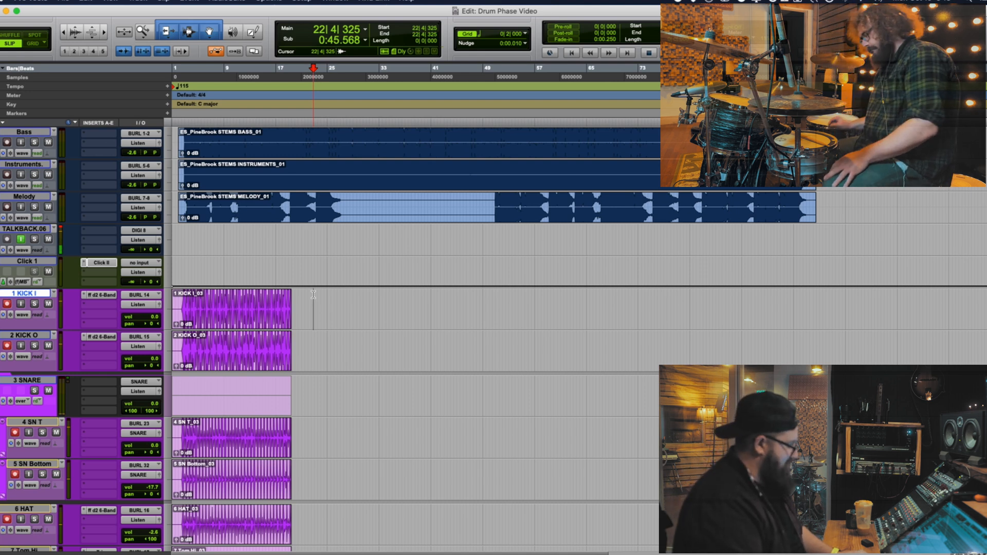
key("space")
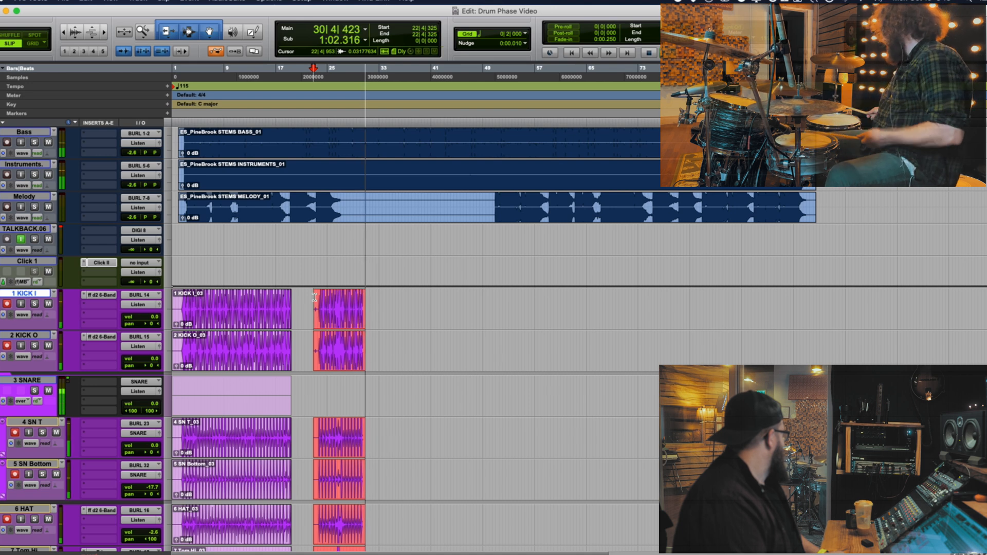
key("space")
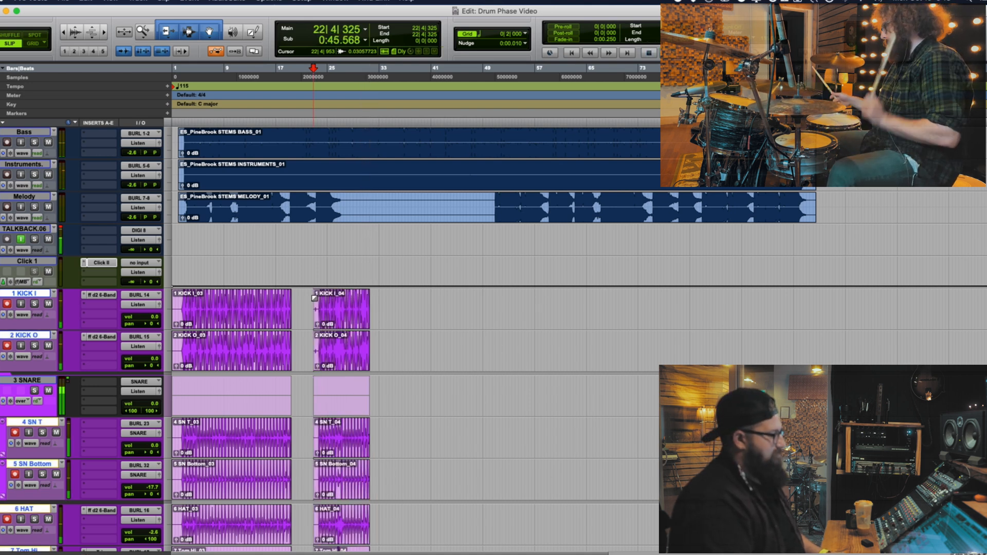
left_click_drag(368, 308, 362, 308)
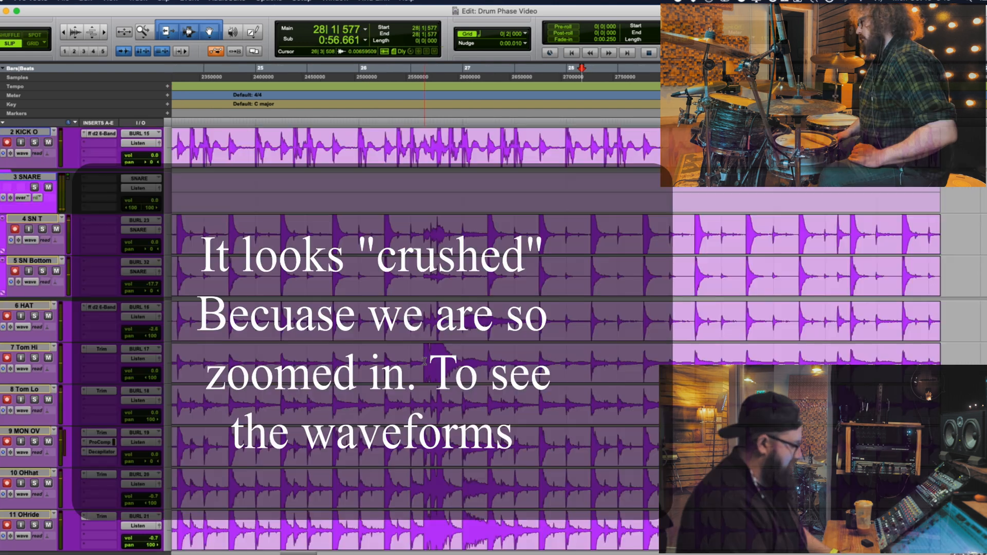
Mark the onset of the high tom hit near 26|3|480 on Tom Hi and select the start of its waveform
left_click(636, 350)
key("t")
key("t")
key("t")
key("t")
left_click(640, 360)
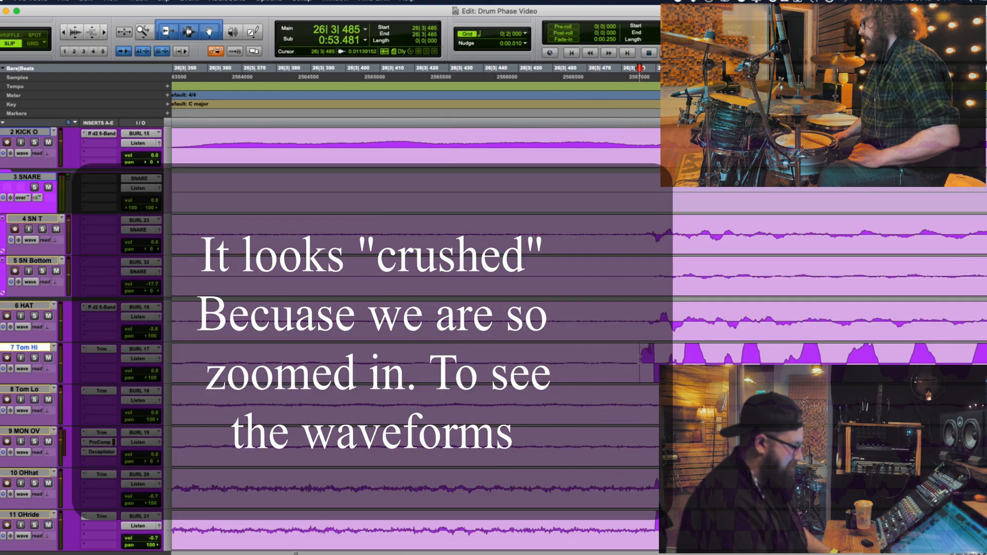
left_click_drag(640, 360, 673, 360)
Locate the low tom hit at the end of the second take and mark its onset at 30|3|461 on Tom Lo
key("r")
key("r")
key("r")
key("r")
key("r")
key("r")
key("r")
key("r")
key("r")
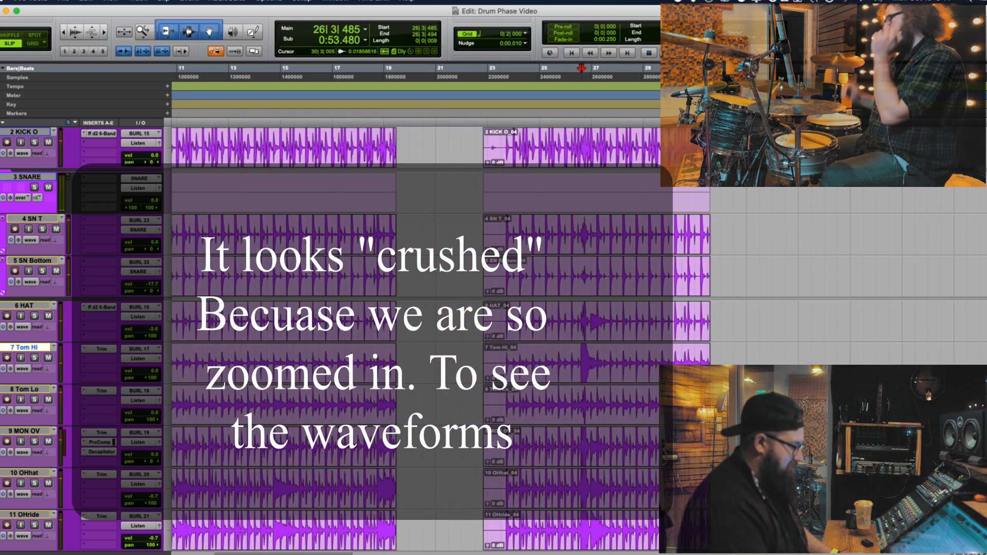
left_click(684, 397)
key("t")
key("t")
key("t")
key("t")
key("t")
key("t")
key("t")
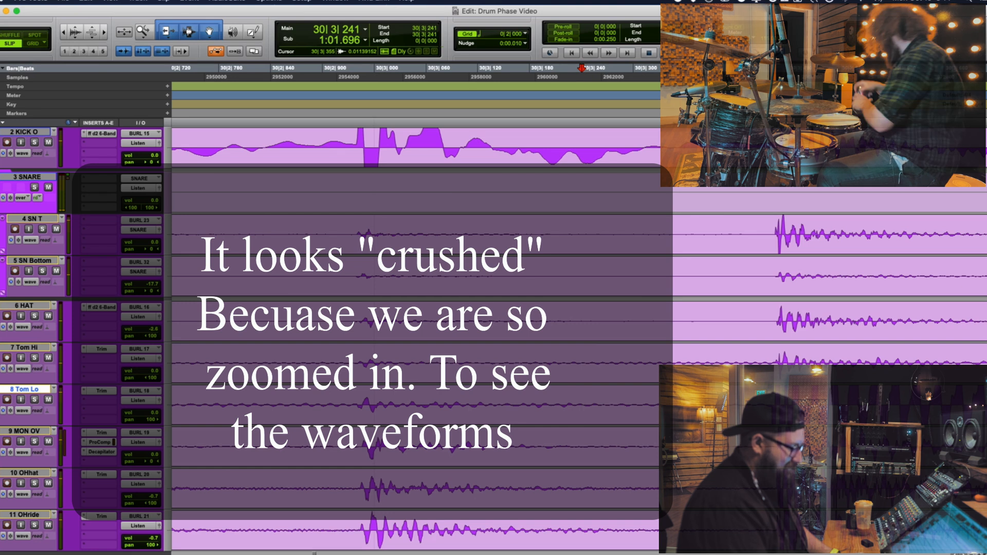
key("t")
key("t")
scroll(680, 398, "right", 10)
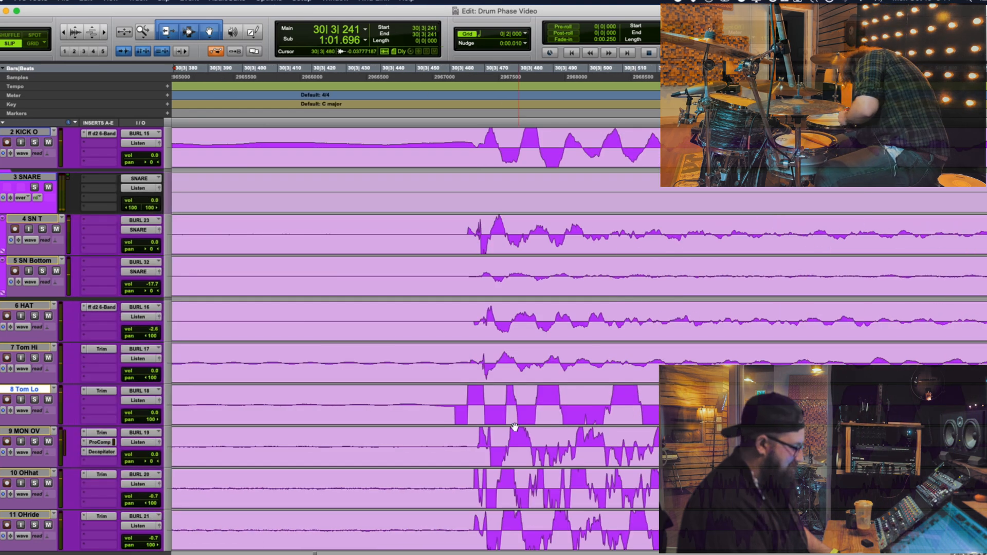
left_click(454, 405)
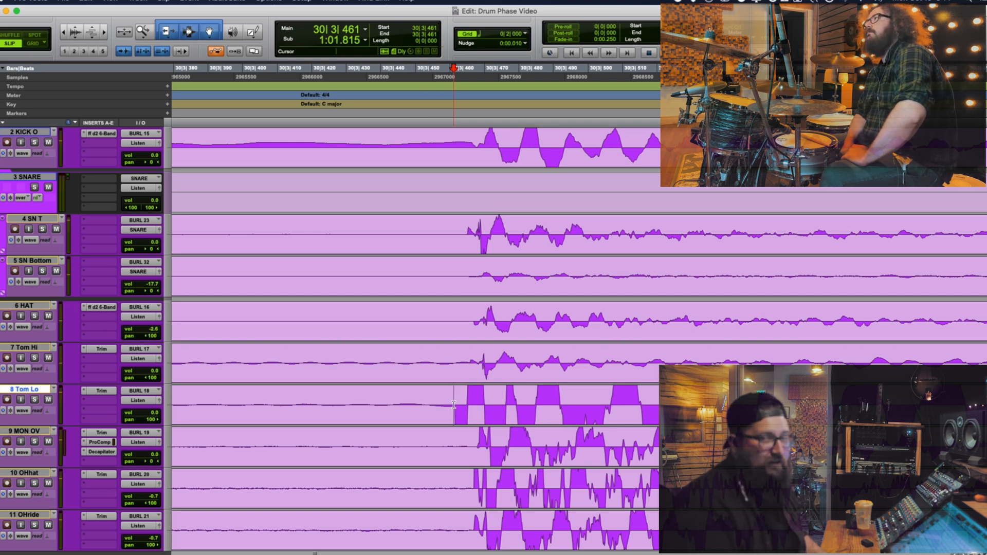
Select the first waveform cycle of the 30|3|461 hit on Tom Lo and compare it with the snare, hat and overhead tracks
left_click_drag(454, 405, 485, 401)
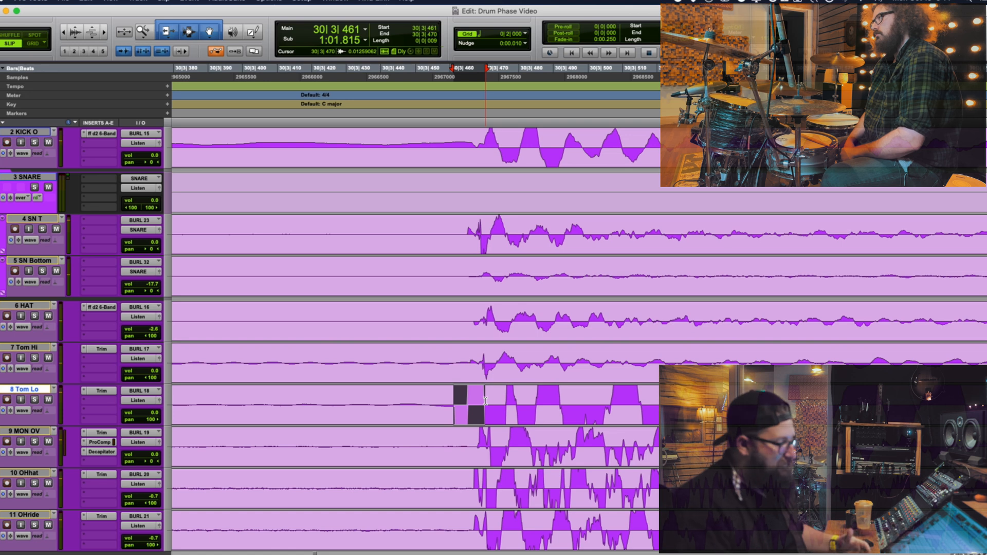
left_click(486, 401)
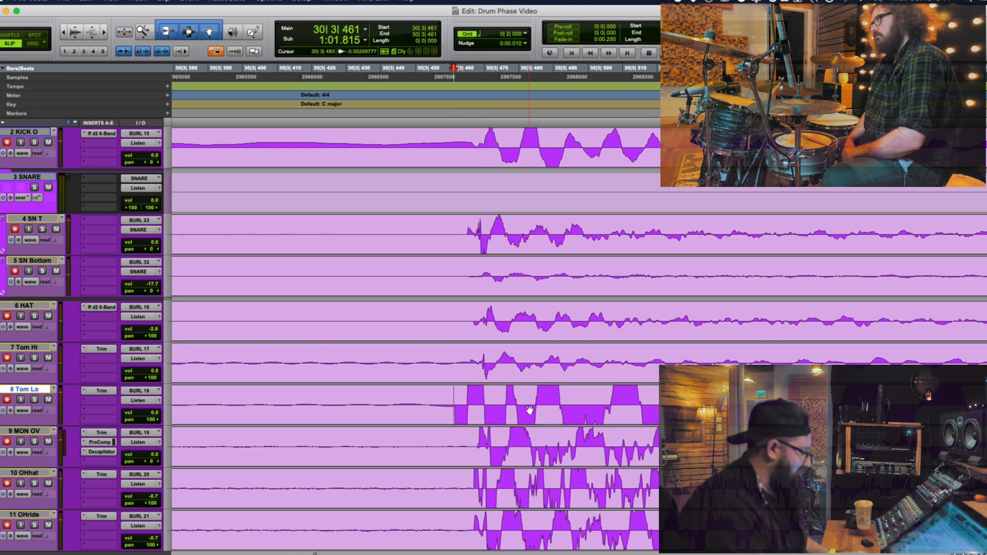
key("r")
key("r")
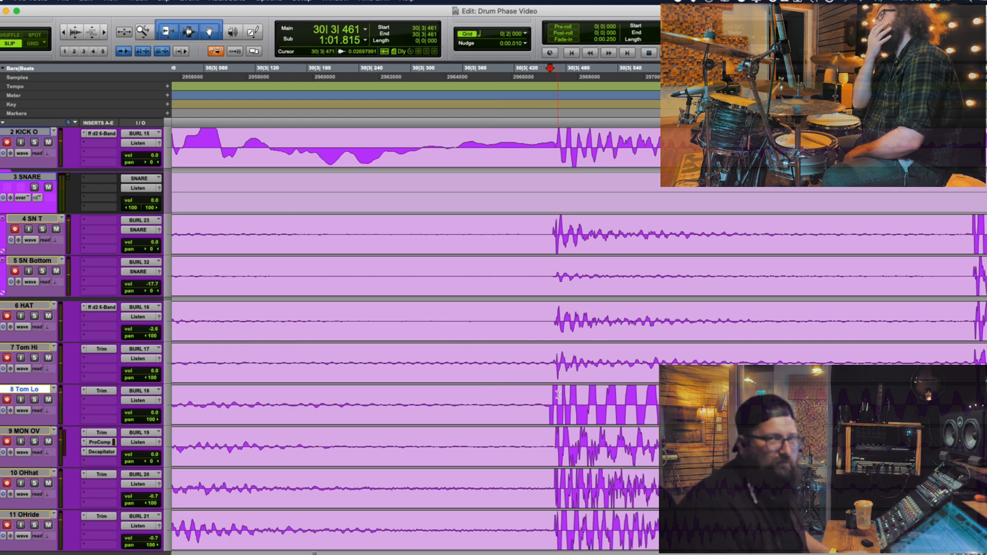
key("t")
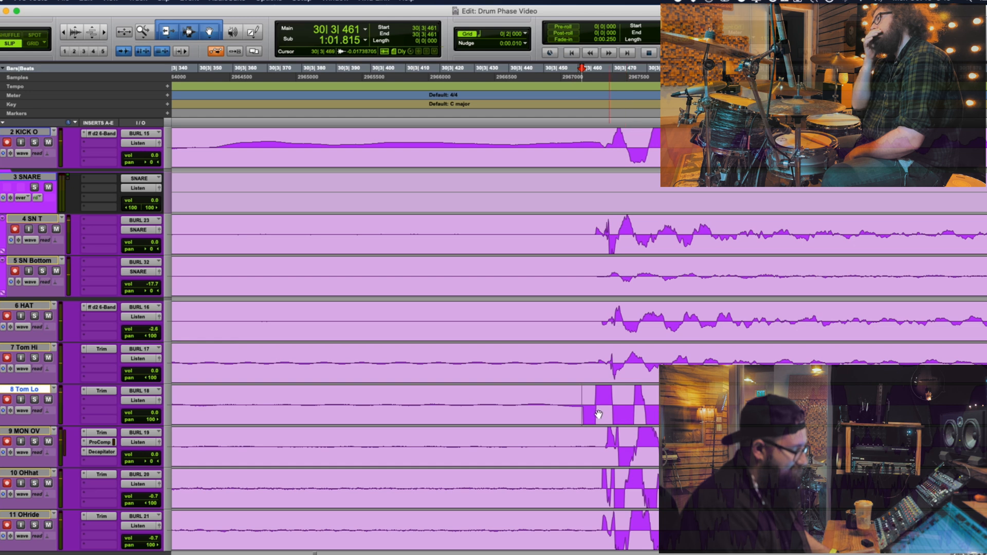
key("r")
key("r")
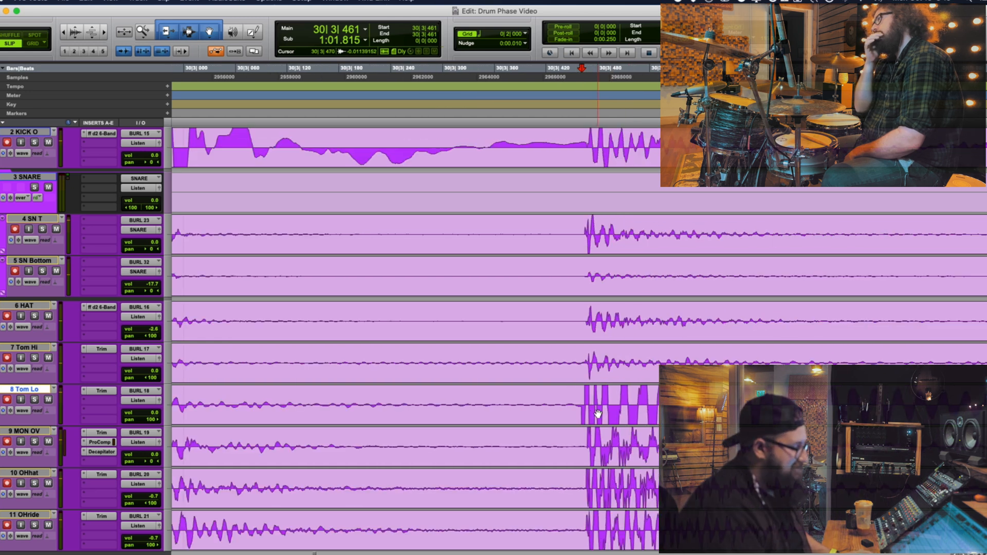
key("t")
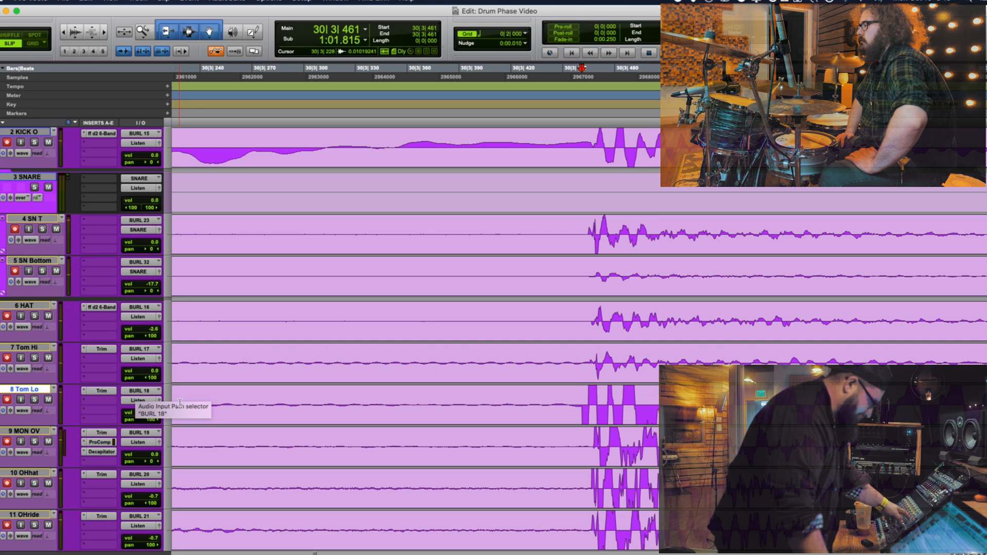
Compare the hit near 30|1 on the tom and overhead tracks with the Room Hi and ROOM FAR waveforms
key("r")
key("r")
key("r")
key("r")
key("r")
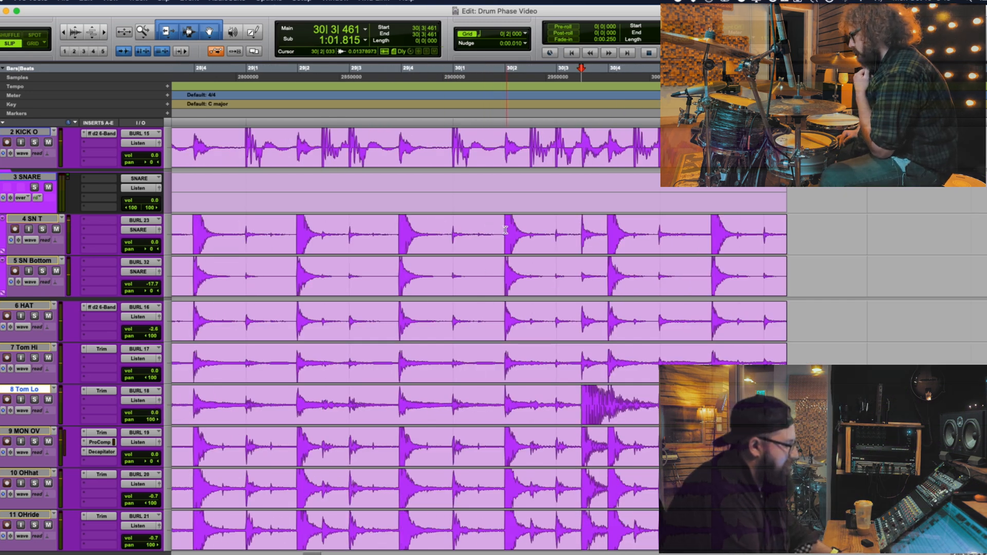
left_click(510, 231)
key("t")
key("t")
key("t")
key("t")
key("t")
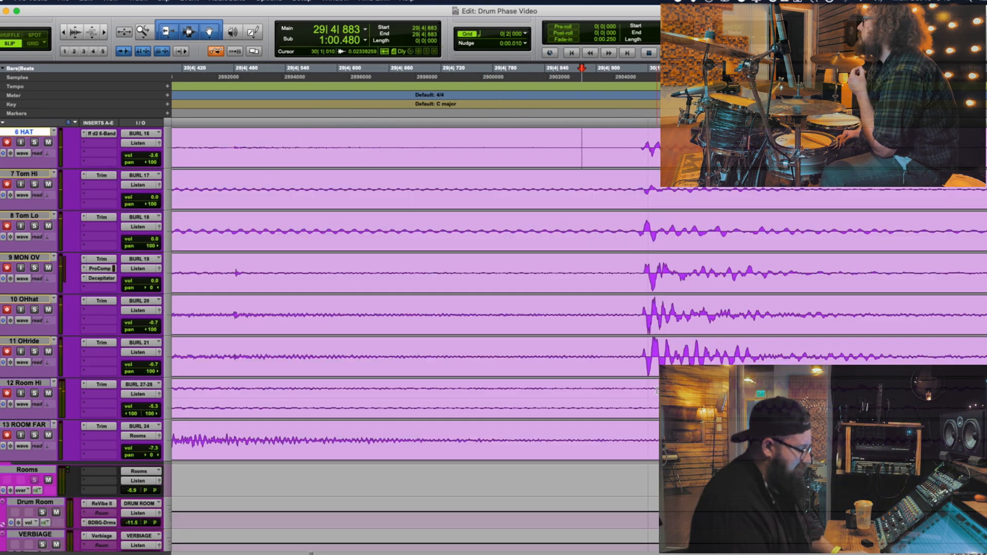
left_click(661, 396)
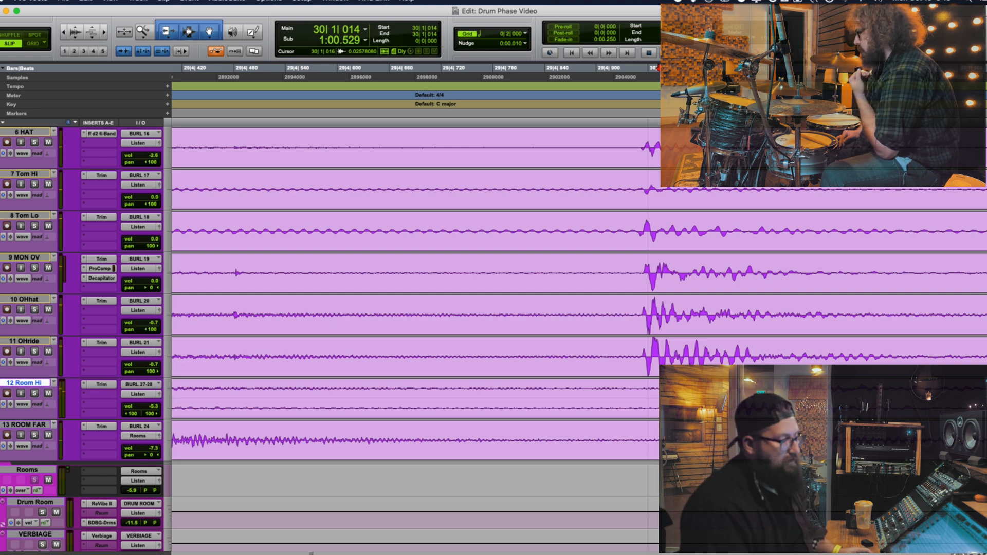
left_click(662, 389)
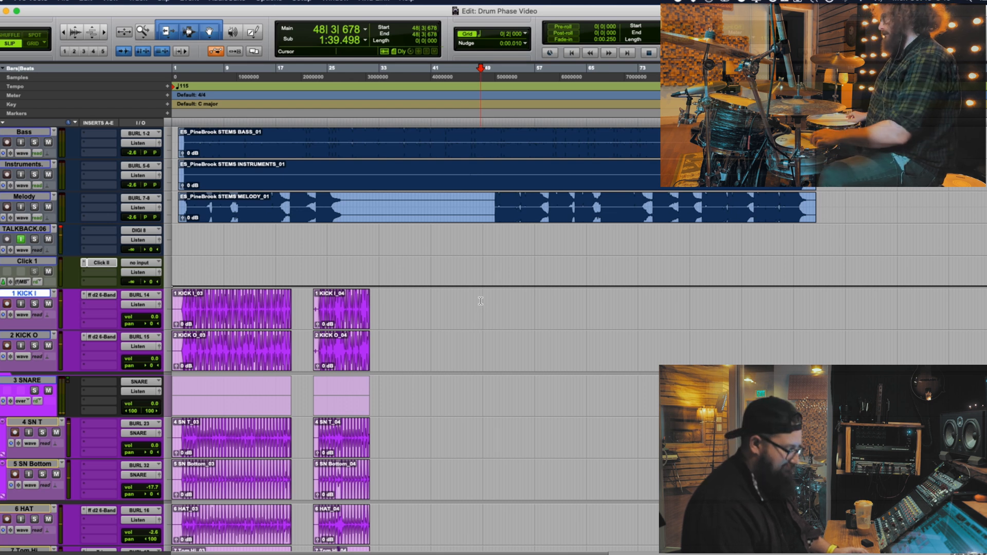
Record a third drum take over the stems from 48|3|678 to about bar 59
key("super+space")
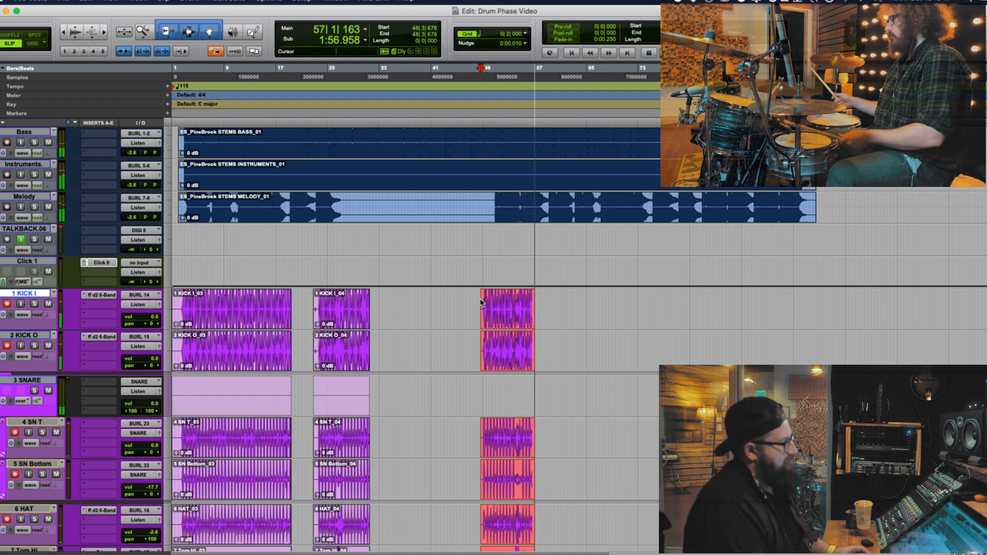
key("space")
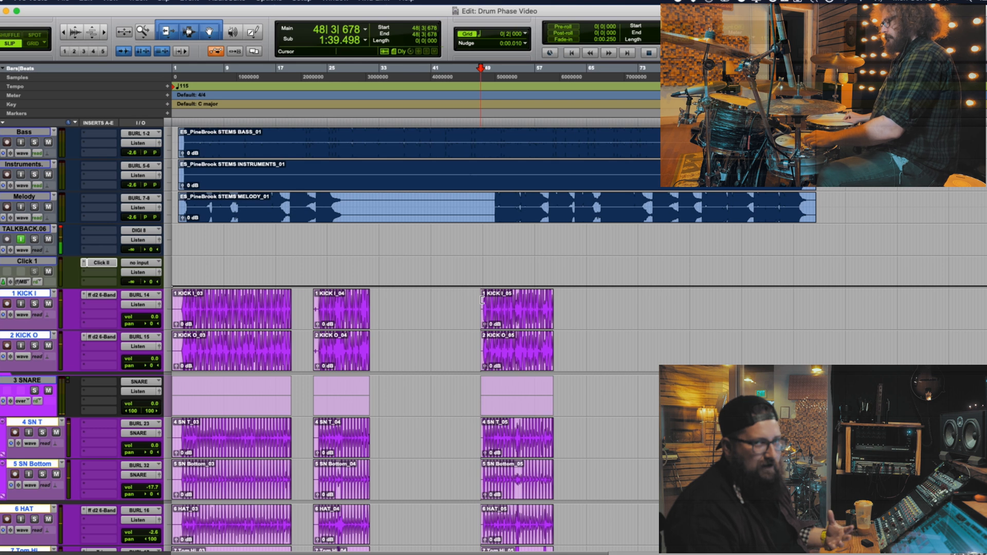
Examine the opening hit of the third take on KICK I and KICK O just after 49|1|799
left_click(489, 303)
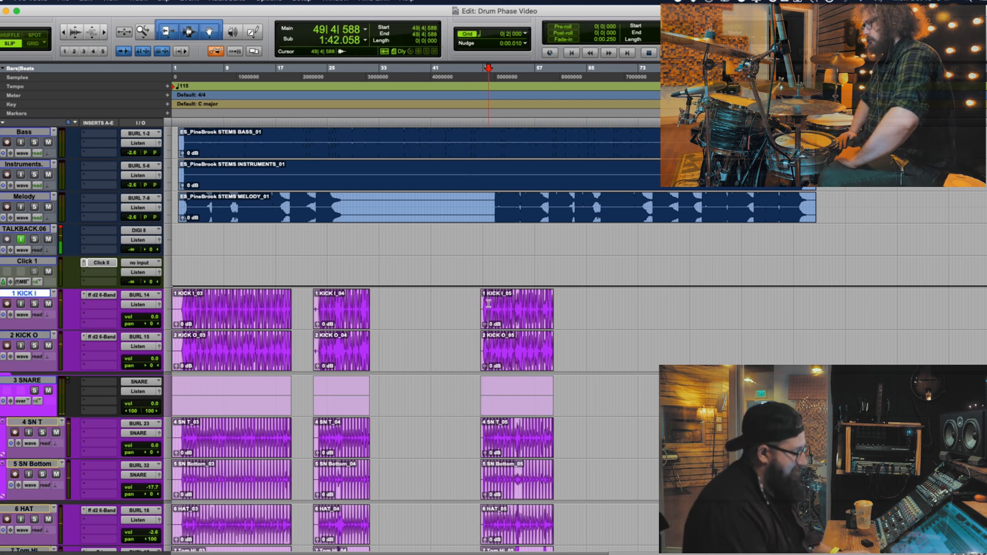
key("t")
key("t")
key("t")
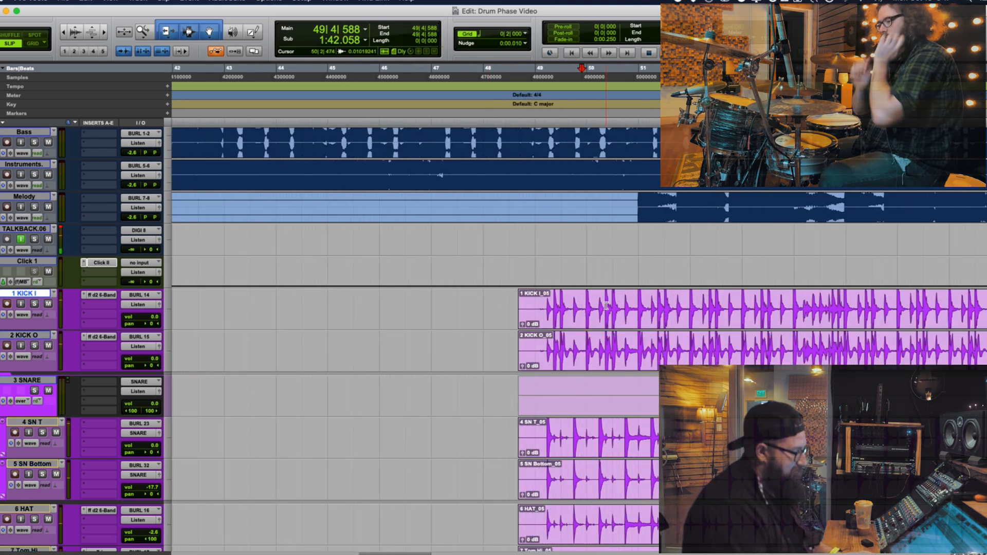
key("t")
left_click(509, 302)
key("t")
key("t")
key("t")
key("t")
key("t")
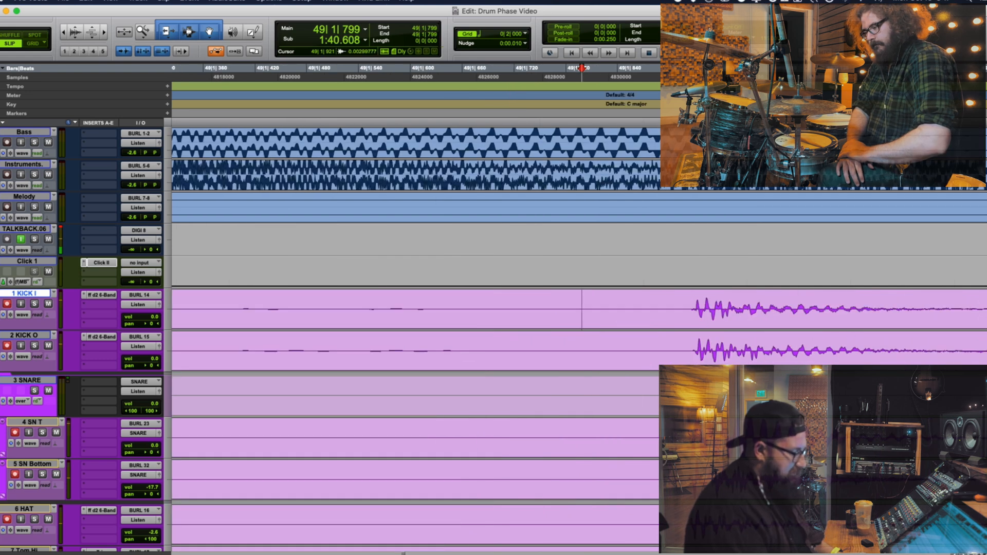
Mark and inspect the first snare hit of the third take at 49|1|921 on SN T
left_click(687, 428)
key("t")
key("t")
key("r")
key("r")
key("r")
key("r")
key("r")
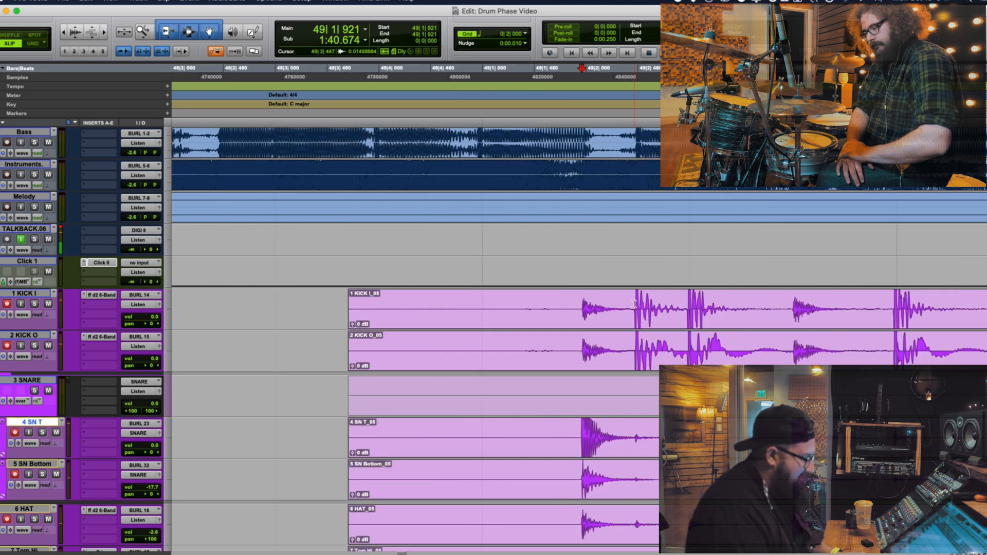
Examine the onset of the kick hit near 49|2|454 on the KICK I and KICK O tracks
left_click(635, 304)
key("t")
key("t")
key("t")
key("t")
left_click(594, 303)
key("r")
key("r")
key("r")
key("r")
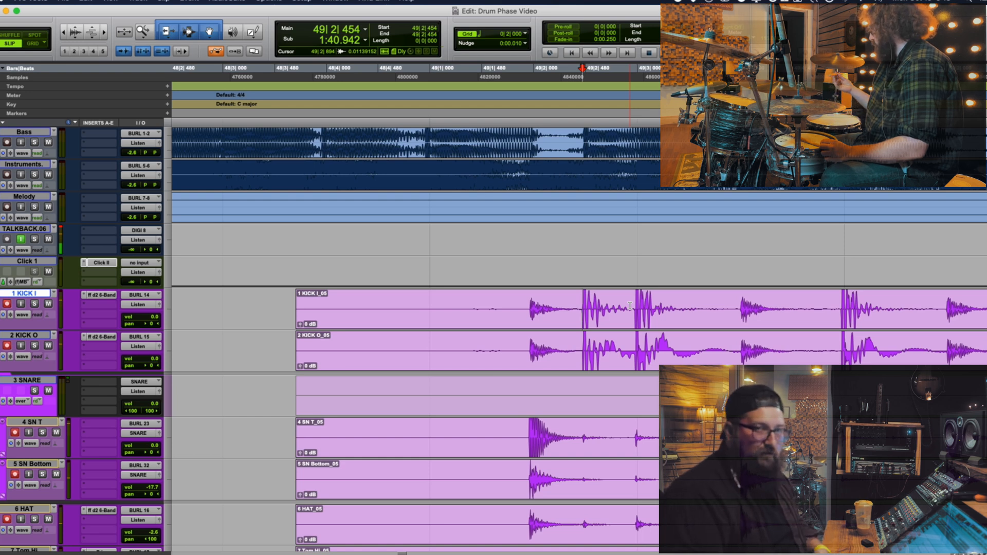
left_click(580, 305)
left_click(599, 304)
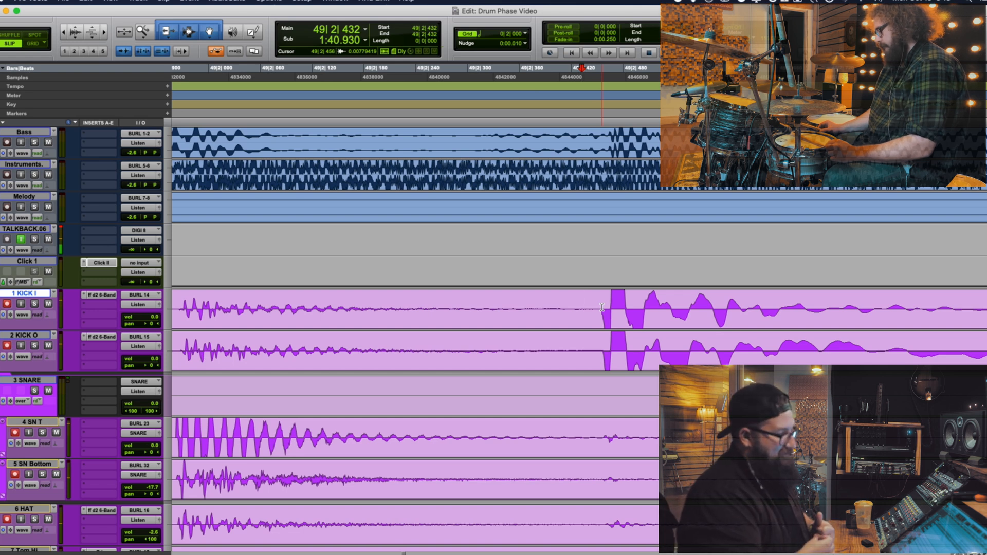
Locate the fill around bar 54 and mark the hit at 54|1|719 on SN T for comparison with the kick tracks
key("r")
key("r")
key("r")
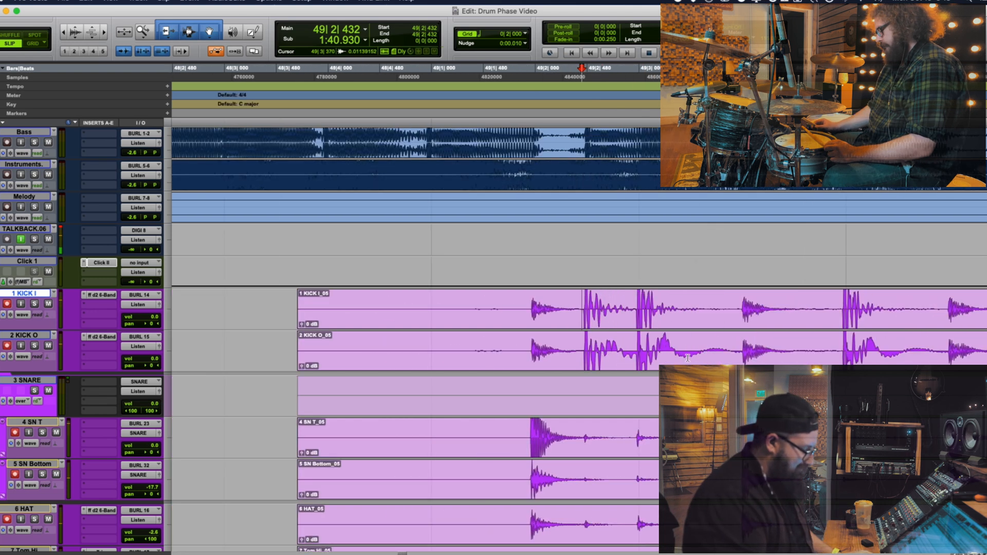
key("r")
key("r")
key("r")
left_click(704, 438)
key("t")
key("t")
key("t")
key("t")
key("t")
key("t")
key("t")
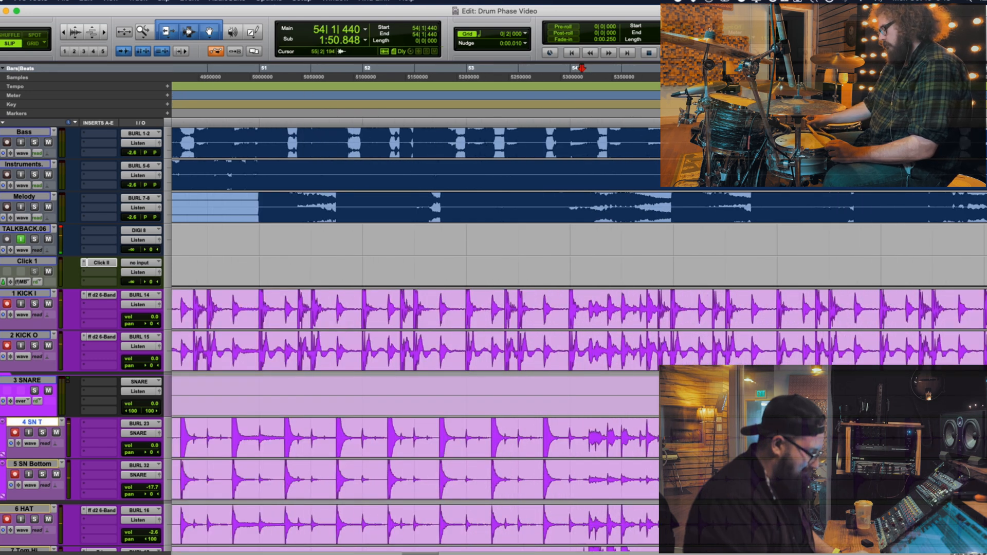
left_click(823, 438)
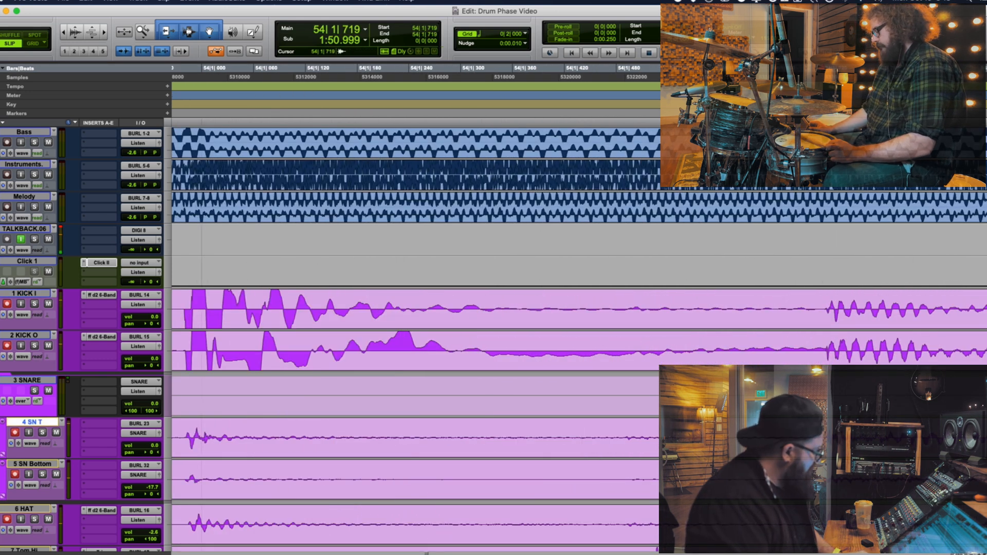
key("r")
key("r")
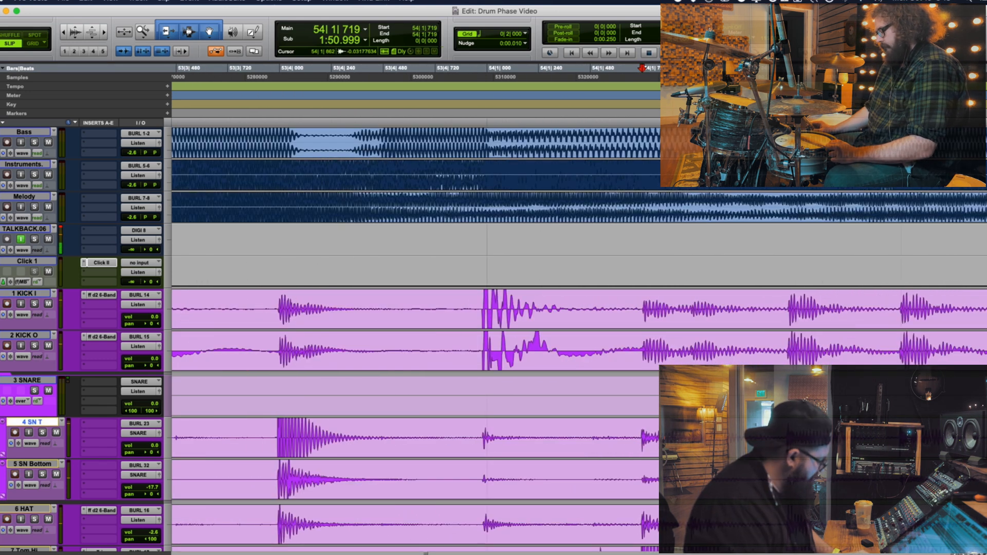
Inspect the fill's hits on the HAT track up to 54|2|457 alongside the tom and overhead tracks
left_click(642, 524)
key("r")
left_click(656, 517)
key("t")
key("t")
scroll(581, 514, "down", 5)
key("r")
key("r")
key("r")
key("r")
key("r")
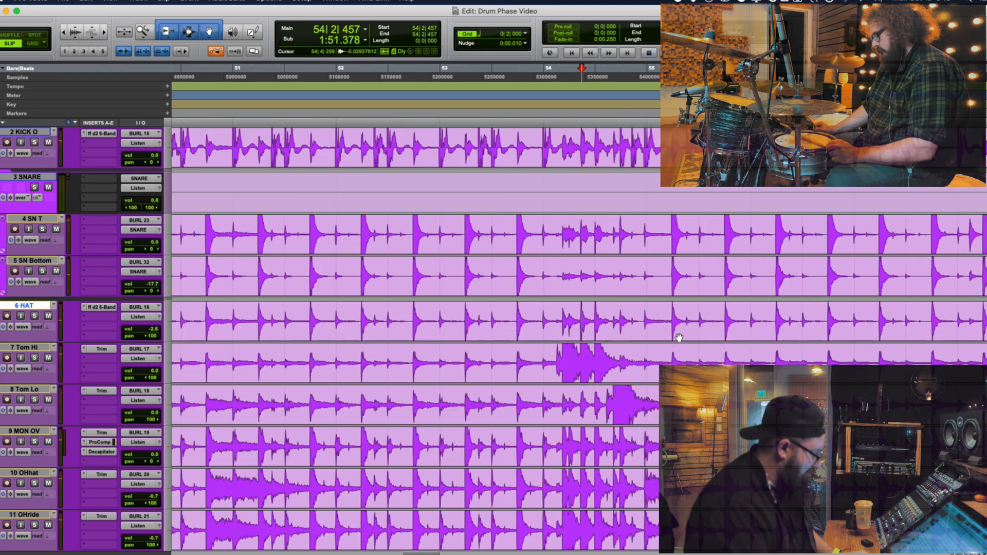
Examine the Tom Hi hits around 54|1|720 to 54|1|911 against the overhead, Room Hi and ROOM FAR waveforms
left_click(575, 355)
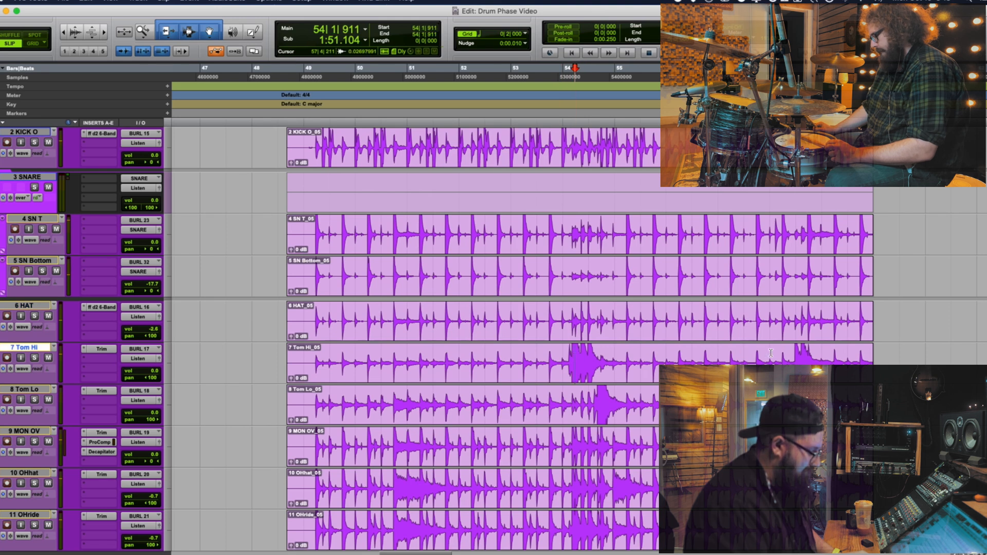
key("t")
key("t")
key("t")
key("t")
key("t")
key("t")
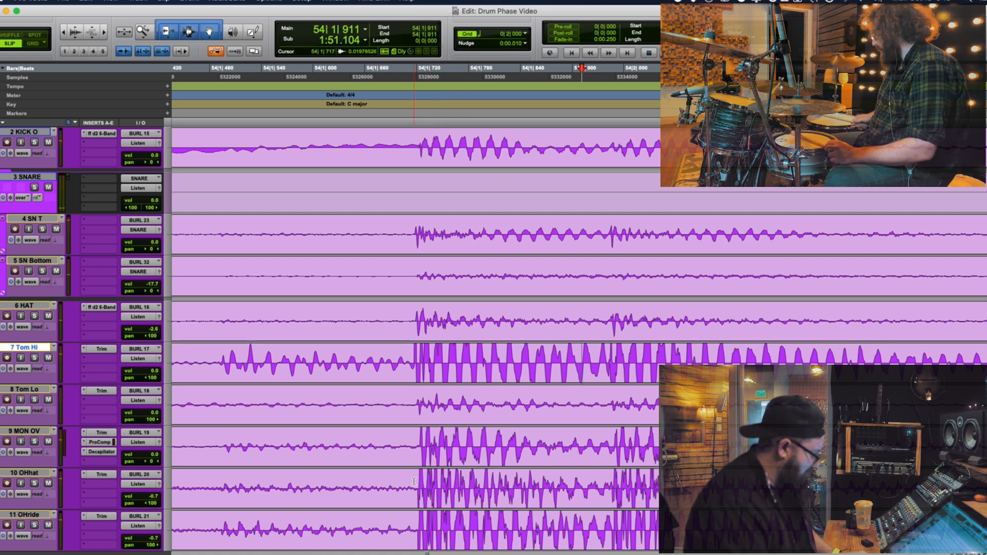
key("r")
scroll(462, 401, "down", 2)
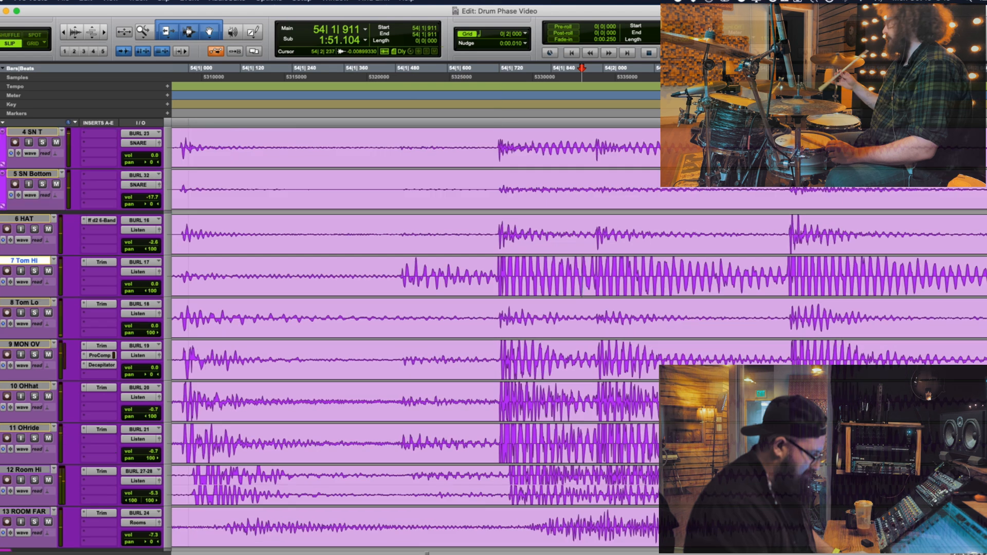
Examine the Tom Hi hit's onset near 54|1|711 and mark its arrival on the OHhat and OHride tracks
left_click(495, 268)
key("t")
key("t")
key("t")
key("t")
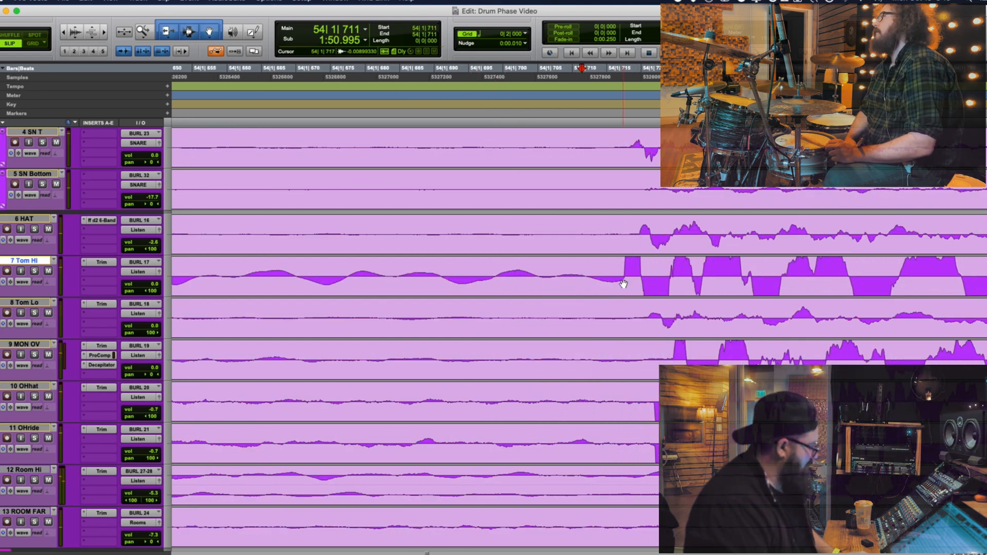
left_click_drag(623, 272, 642, 273)
left_click_drag(651, 395, 663, 437)
key("r")
key("r")
key("r")
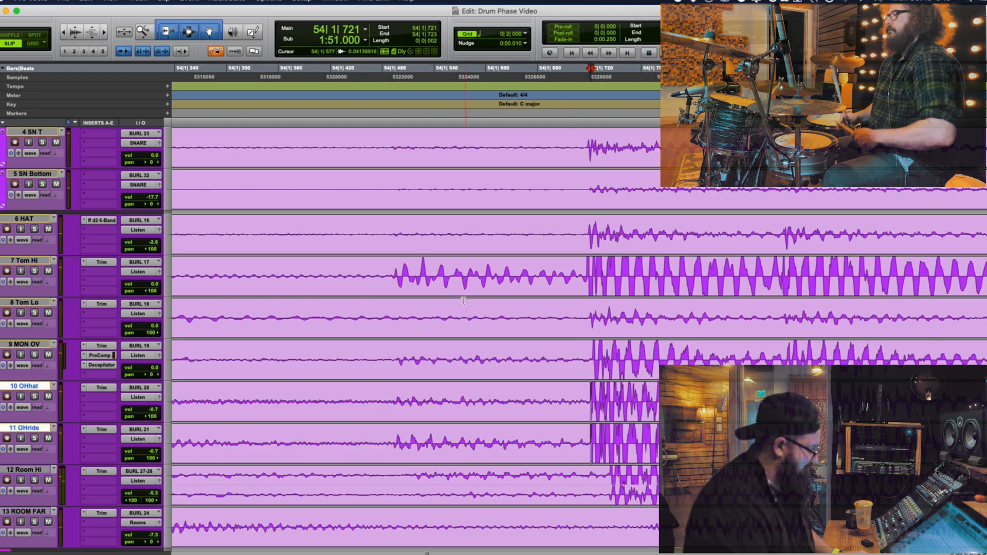
Examine the snare hit near 53|3|942 and select its onset at 53|3|957 on OHhat and OHride
key("r")
key("r")
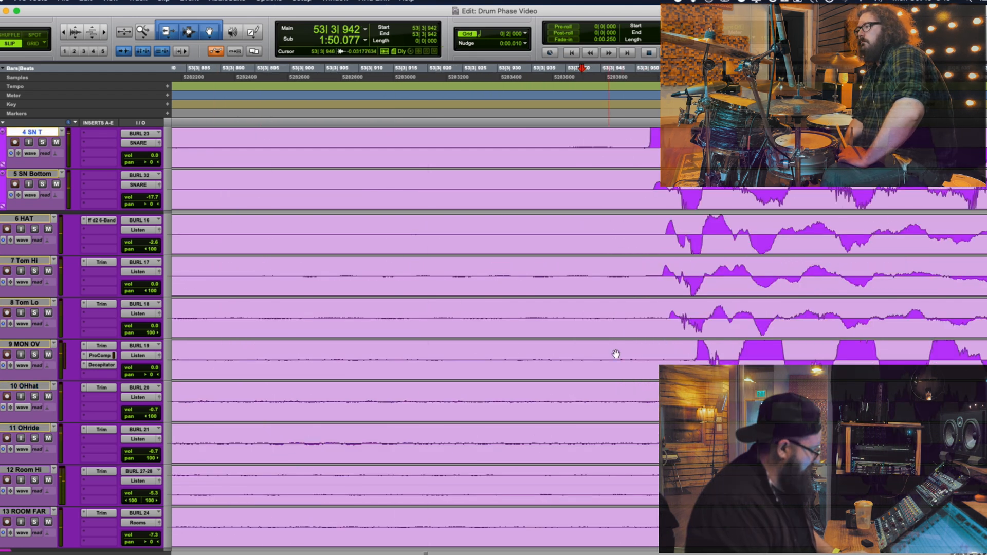
left_click_drag(684, 399, 694, 436)
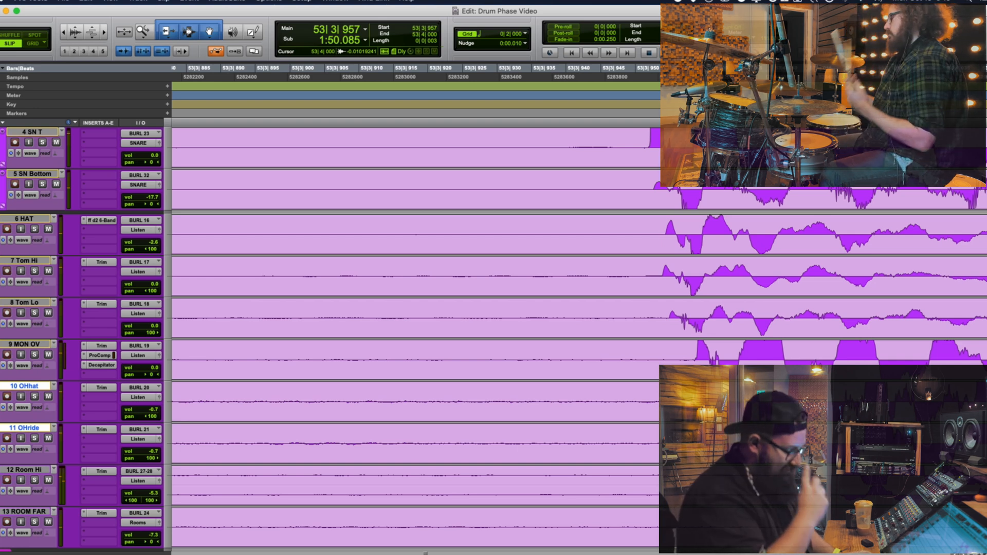
key("r")
key("r")
key("r")
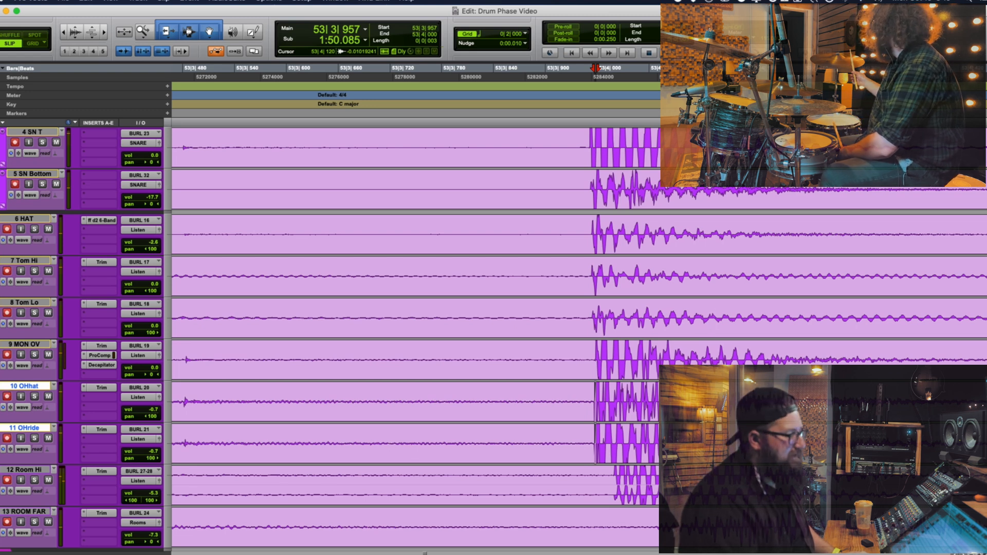
key("r")
key("r")
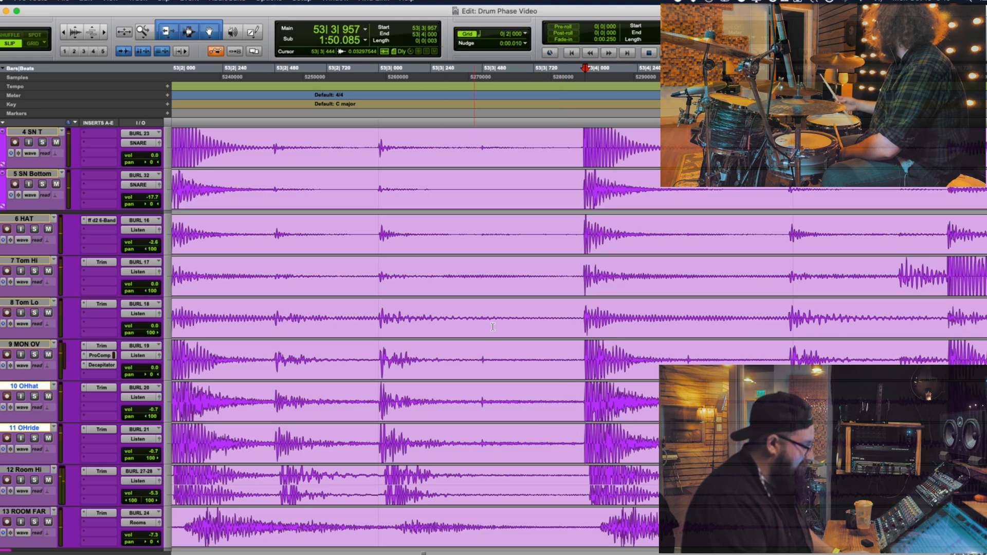
Locate the kick hit at 49|2|454 on KICK I and compare its onset with the tom, overhead and room tracks
key("r")
key("r")
scroll(372, 354, "up", 6)
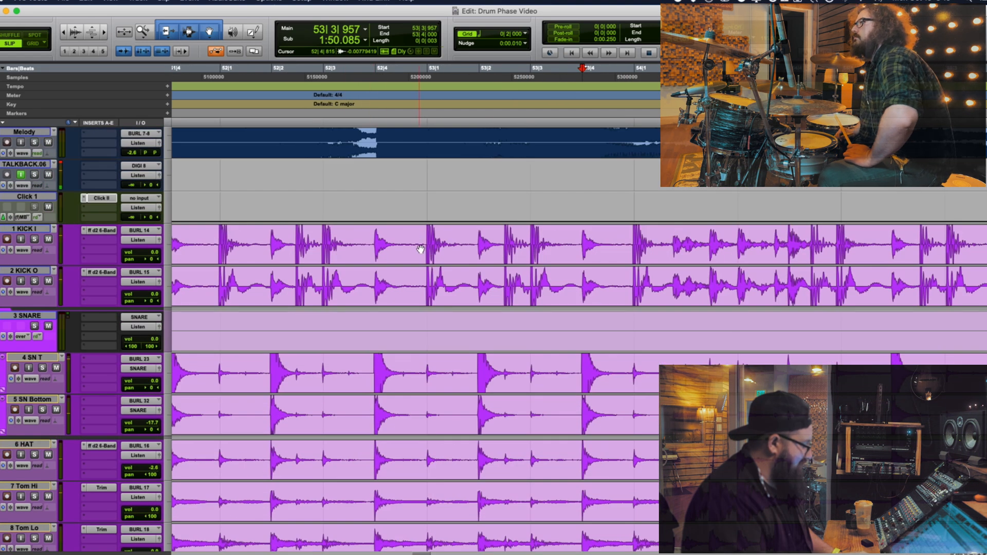
left_click(425, 245)
key("t")
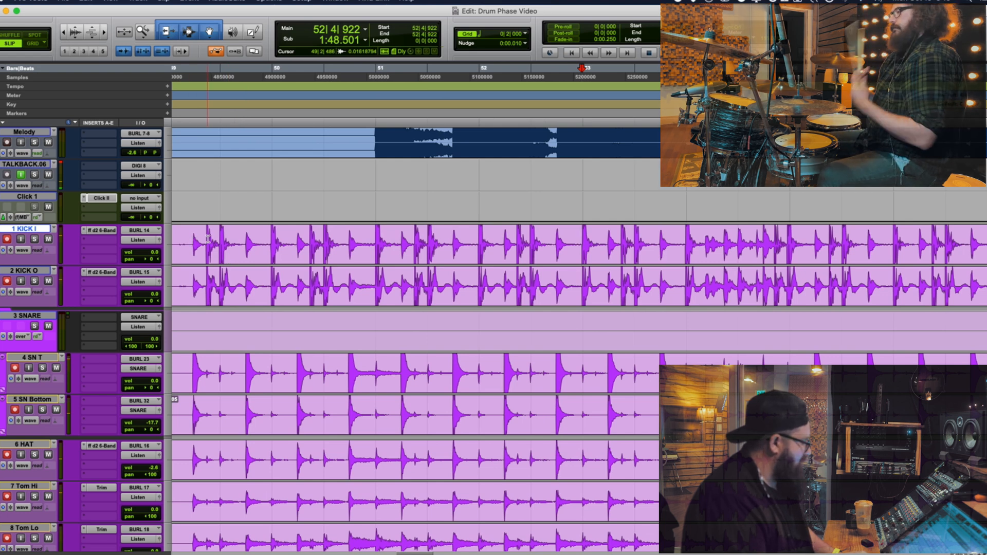
left_click(207, 238)
key("t")
key("t")
key("t")
key("t")
key("t")
key("t")
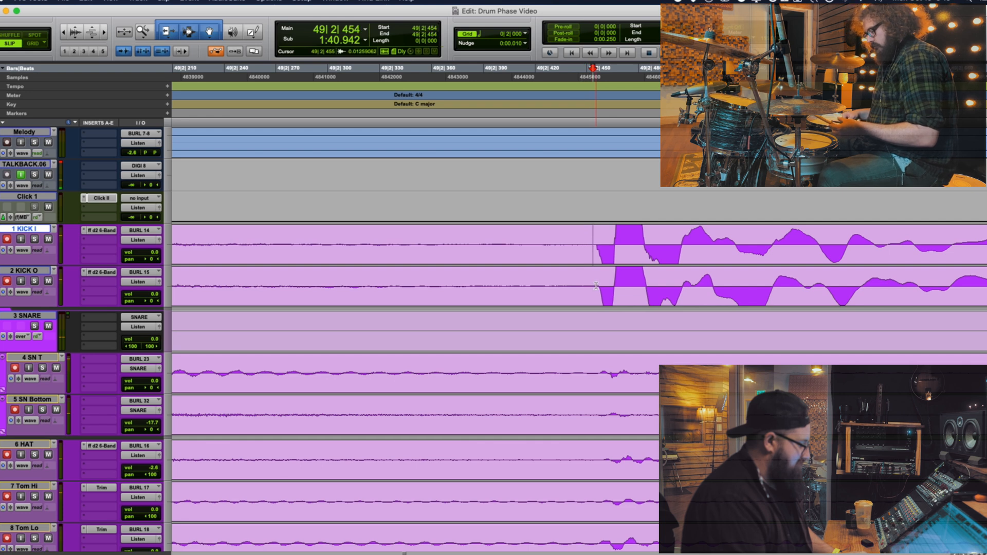
scroll(596, 286, "down", 5)
scroll(596, 288, "down", 4)
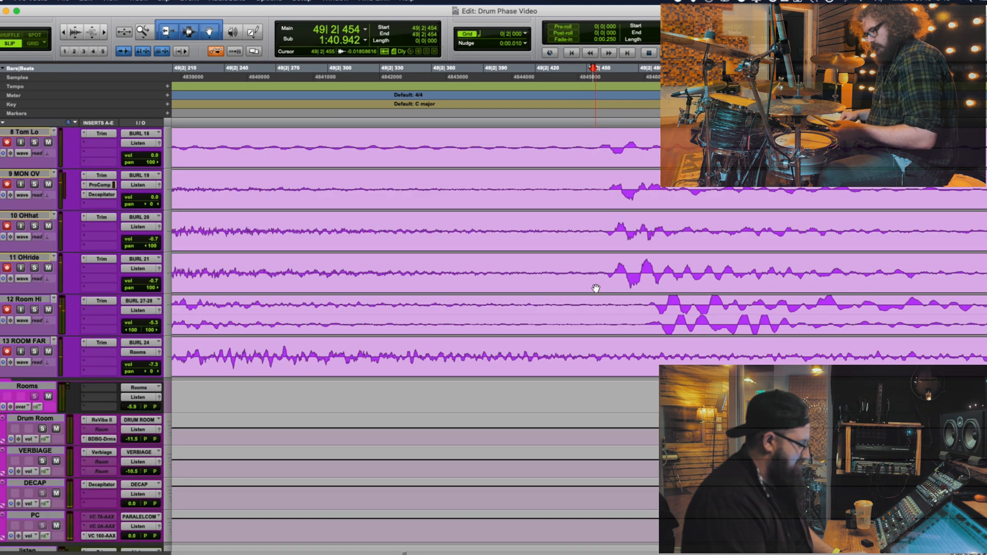
scroll(594, 290, "up", 7)
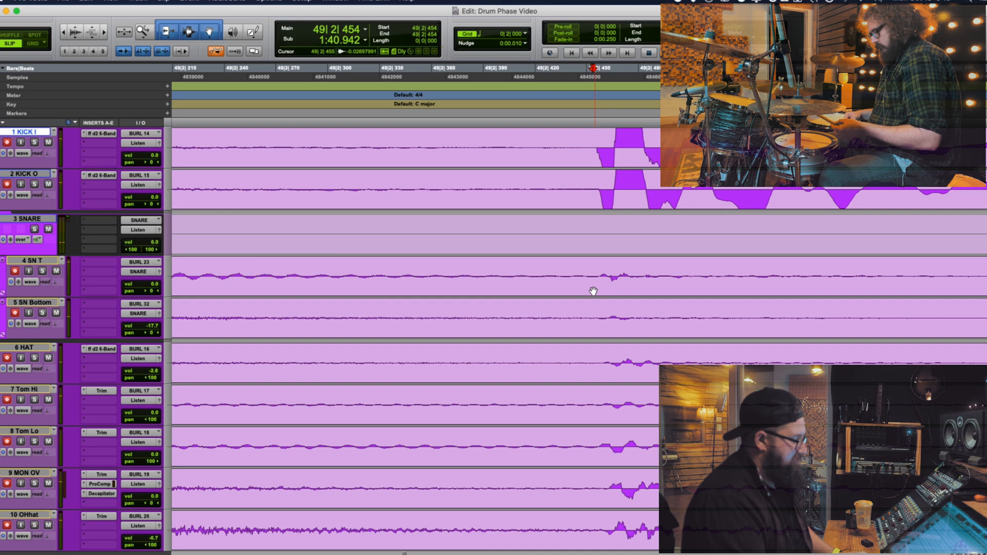
Inspect the SN T waveform in bar 55, around 55|1|055 and 55|1|889
key("r")
key("r")
key("r")
key("r")
key("r")
key("r")
key("r")
key("r")
key("r")
left_click(660, 272)
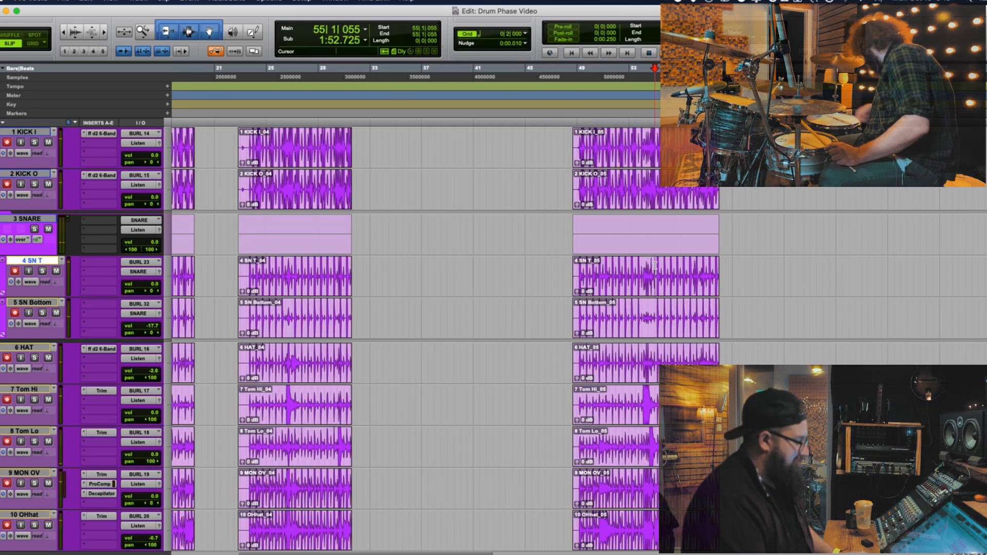
key("t")
key("t")
key("t")
key("t")
key("t")
left_click(672, 266)
key("t")
key("t")
key("t")
key("r")
key("r")
key("r")
key("r")
key("r")
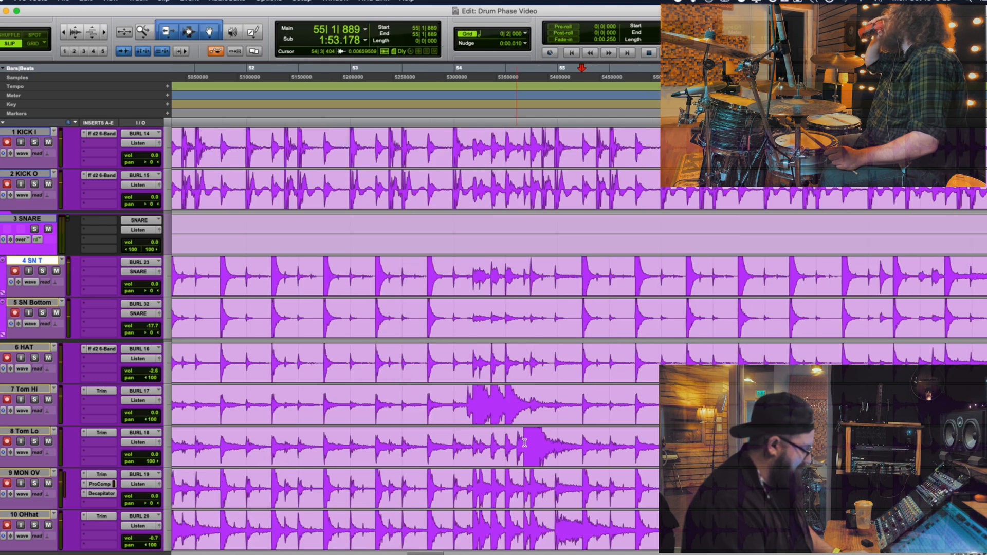
Examine the Tom Lo hit at 54|3|719 against the kick, snare and overhead waveforms
left_click(525, 442)
key("t")
key("t")
key("t")
key("t")
key("t")
key("t")
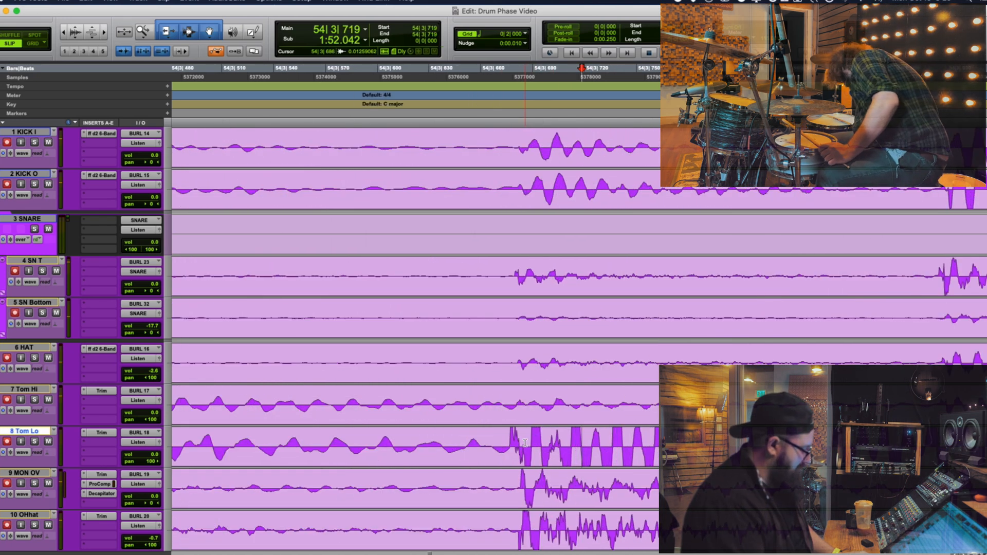
key("r")
key("r")
key("r")
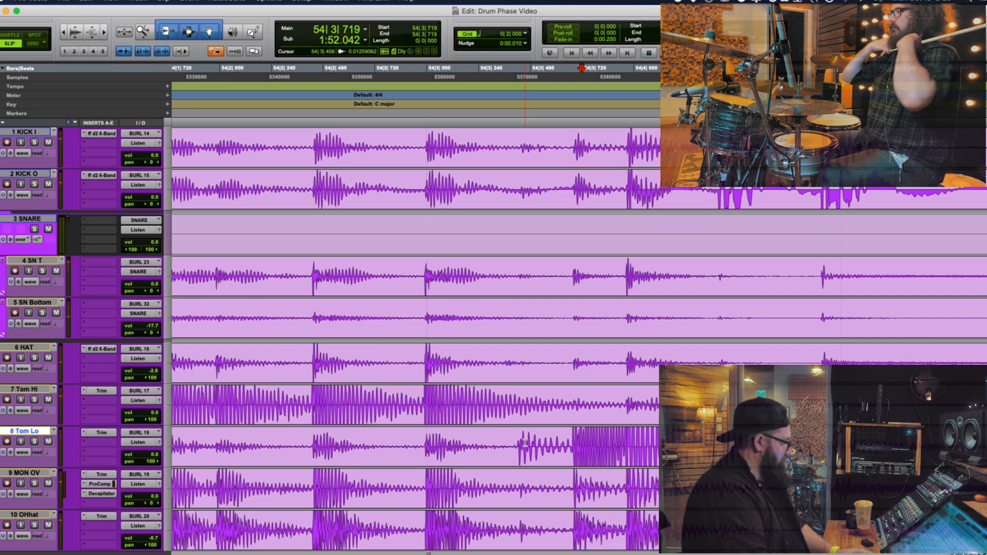
Select the OHhat track and compare the bar 54 fill across the overhead and room waveforms
scroll(504, 452, "down", 1)
scroll(504, 452, "down", 1)
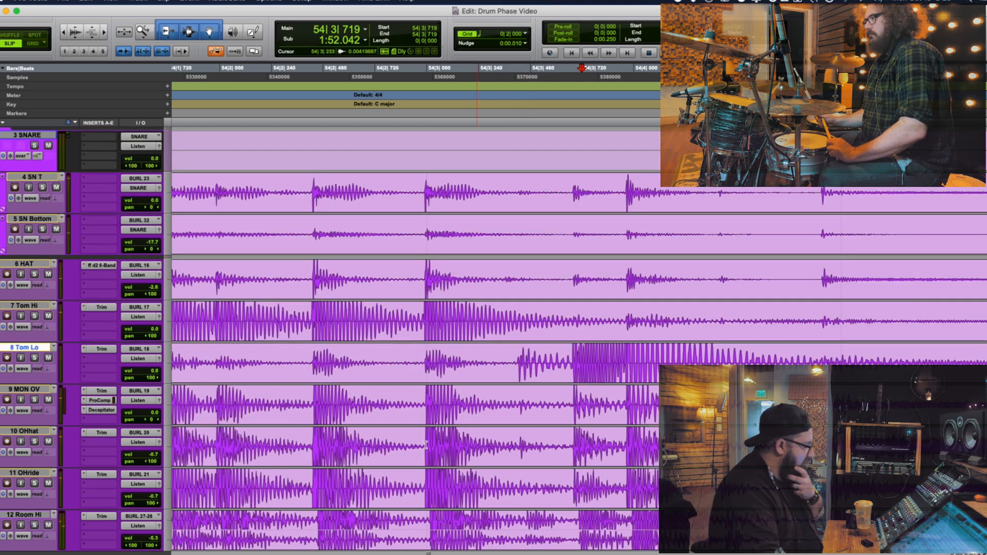
left_click(32, 432)
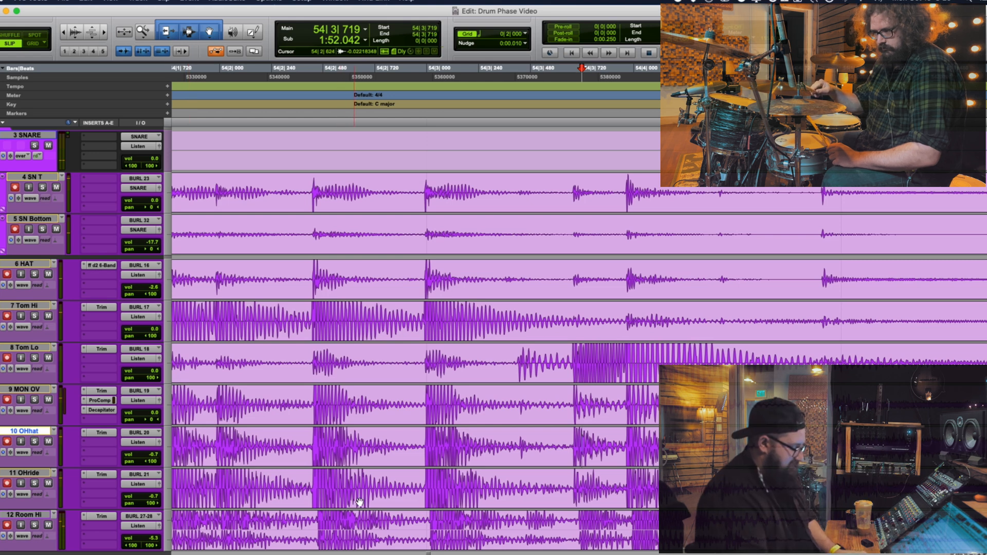
scroll(553, 464, "down", 3)
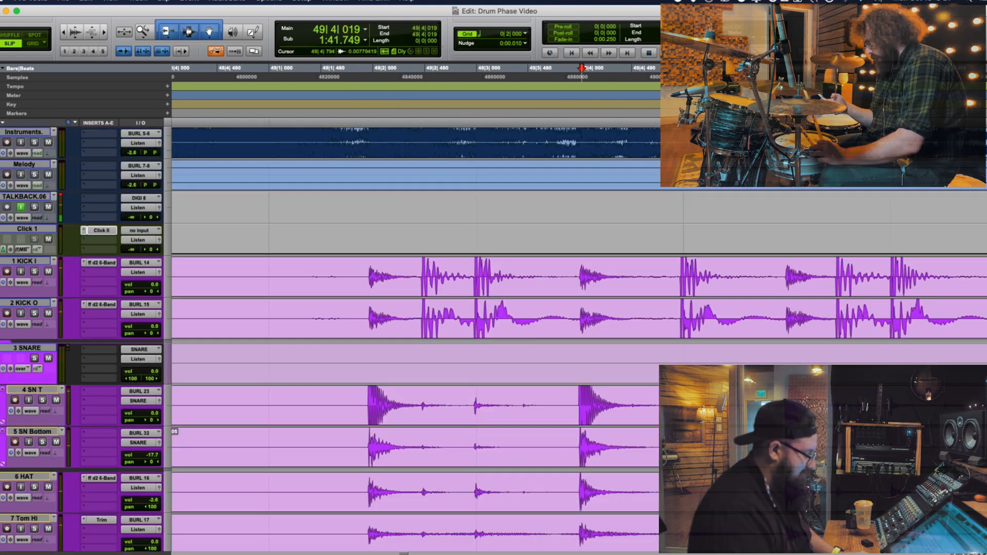
scroll(504, 308, "down", 3)
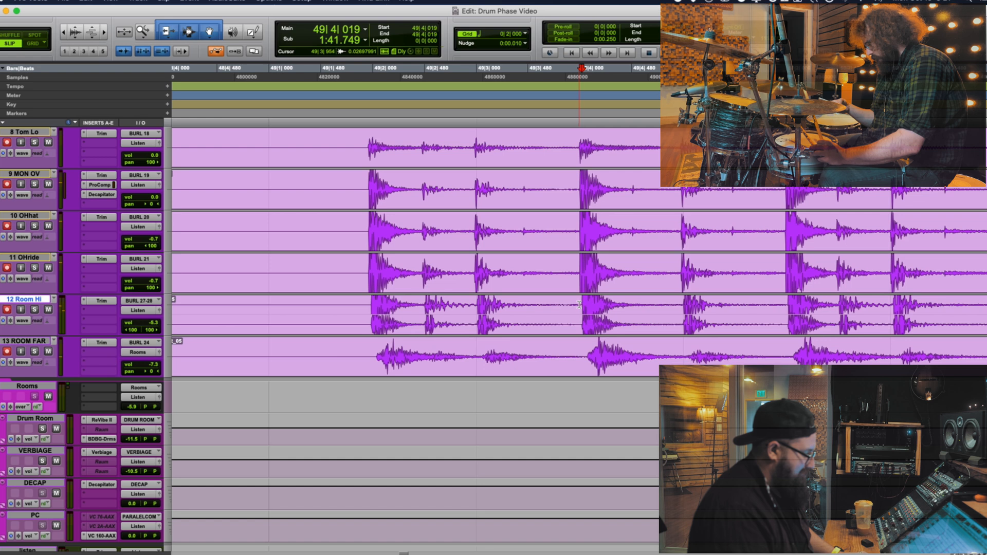
Examine the hit's arrival on Room Hi near 49|4|024 against the overheads and ROOM FAR, and mark 49|3|957 on OHride
left_click(579, 304)
key("t")
key("t")
key("t")
key("t")
left_click(633, 305)
key("t")
key("t")
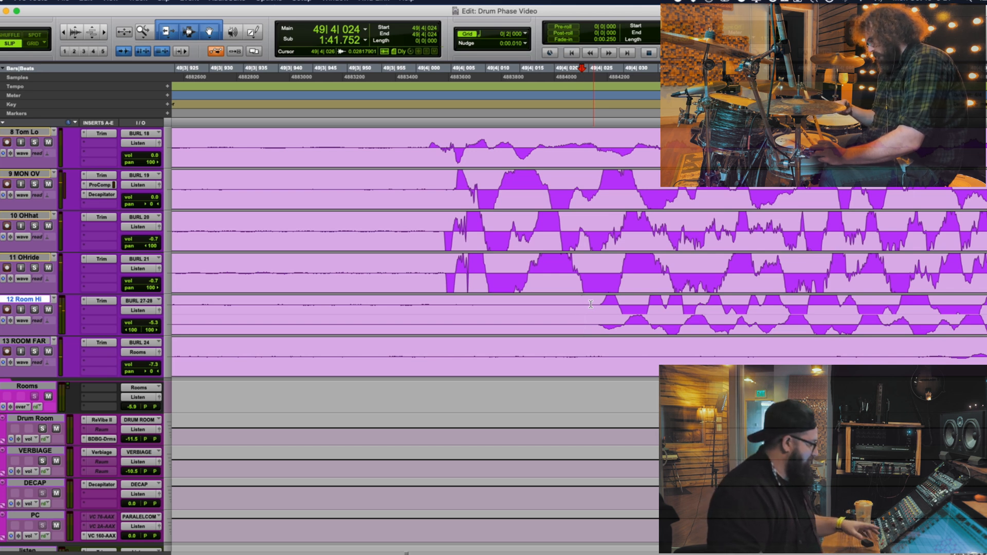
key("r")
key("r")
key("r")
key("r")
key("r")
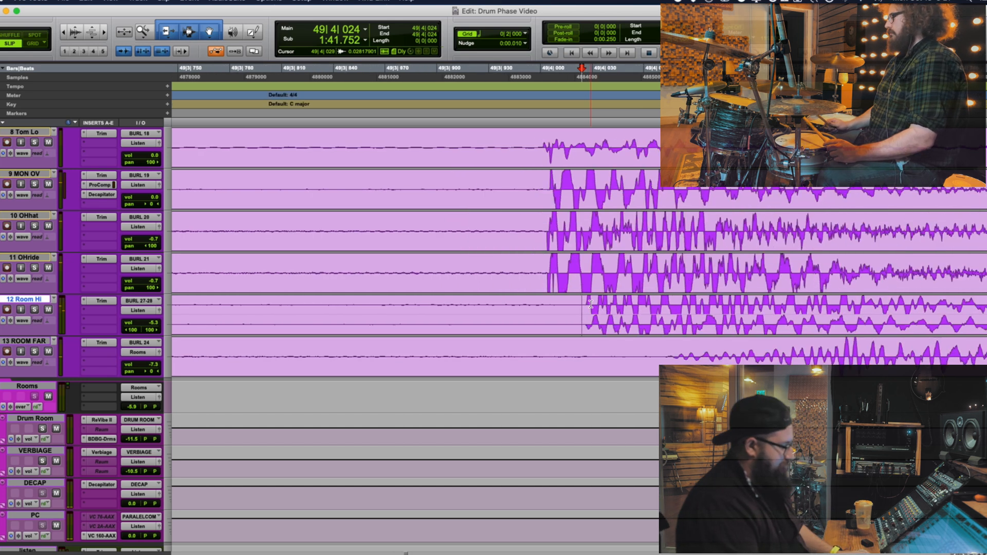
left_click(578, 262)
Record another take on the armed drum tracks starting at 61|2|392 in the empty space following the last clips
key("r")
key("r")
key("r")
key("r")
key("r")
key("r")
key("r")
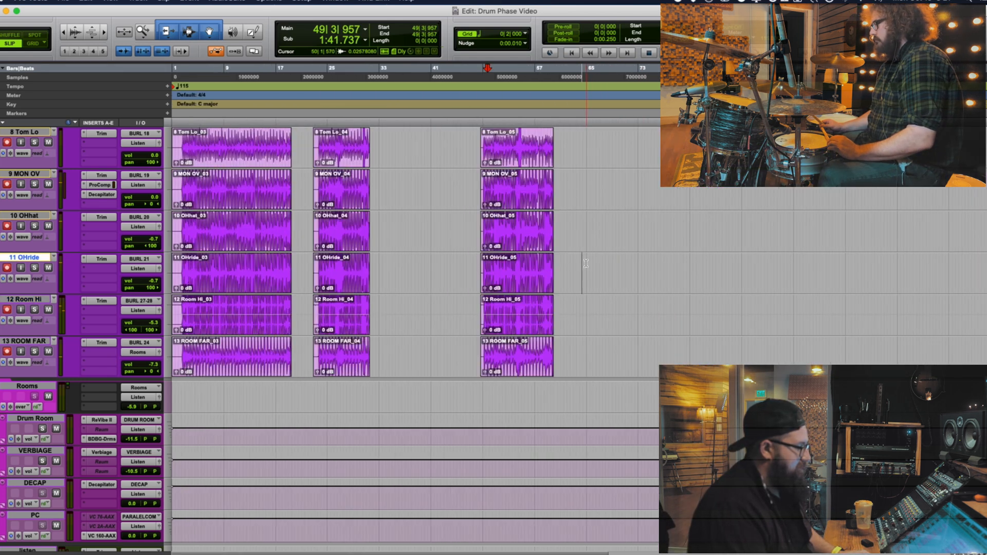
scroll(584, 264, "up", 10)
left_click(563, 237)
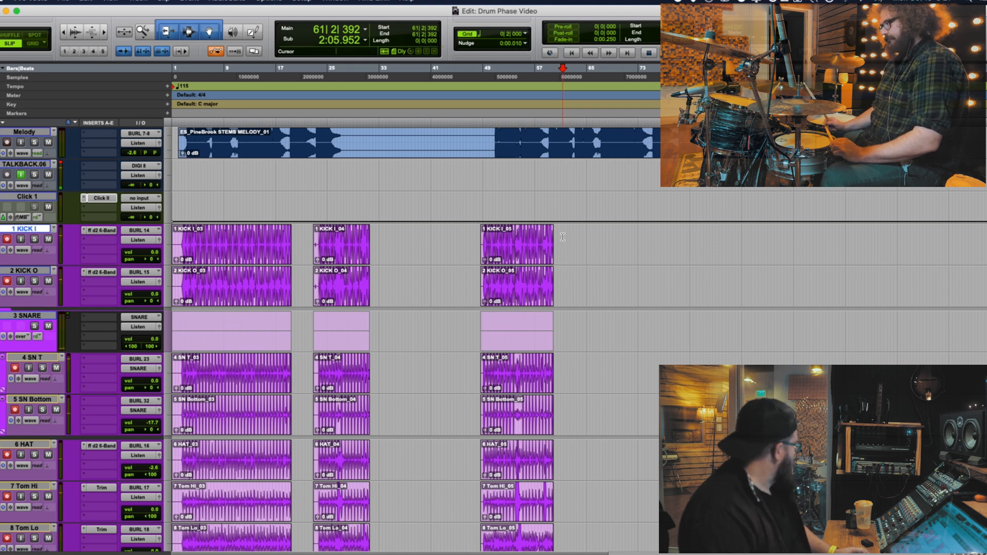
key("super+space")
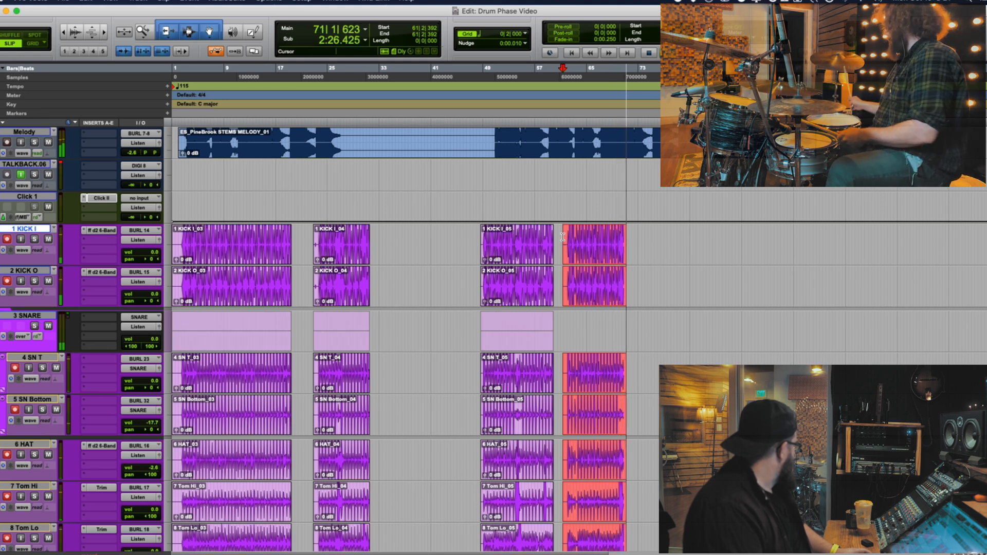
key("space")
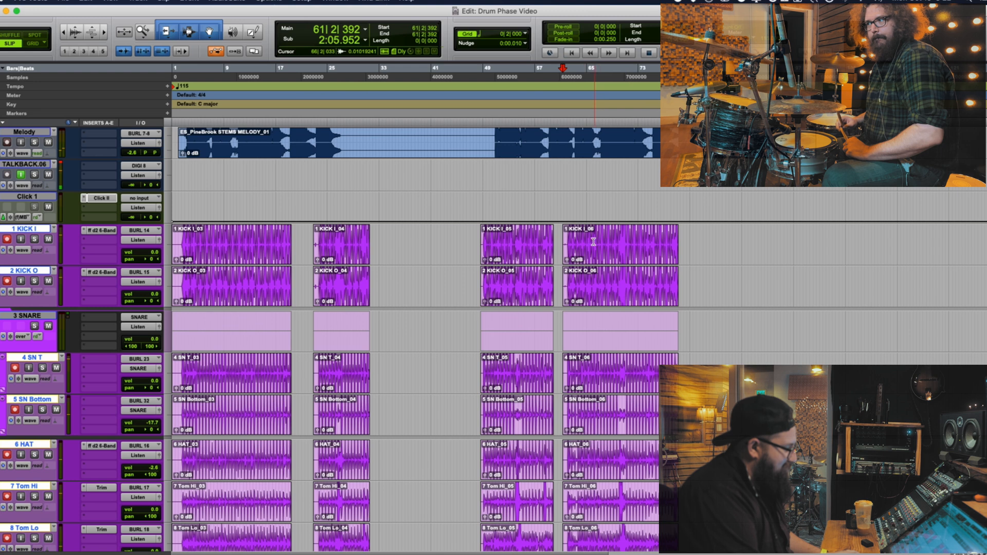
Locate the early kick hits in the new take and inspect KICK I and KICK O around 62|2|907
key("t")
key("t")
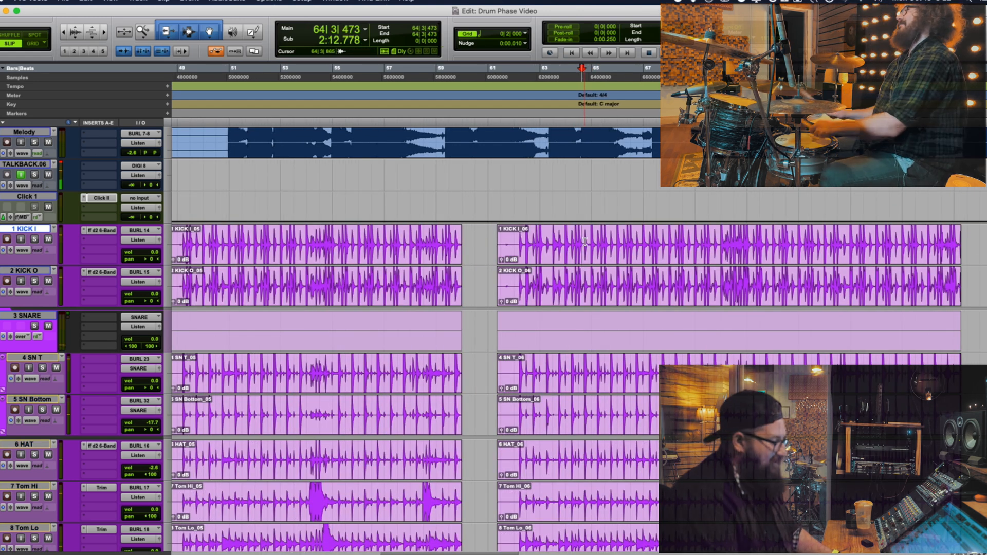
left_click(527, 238)
key("r")
key("r")
key("r")
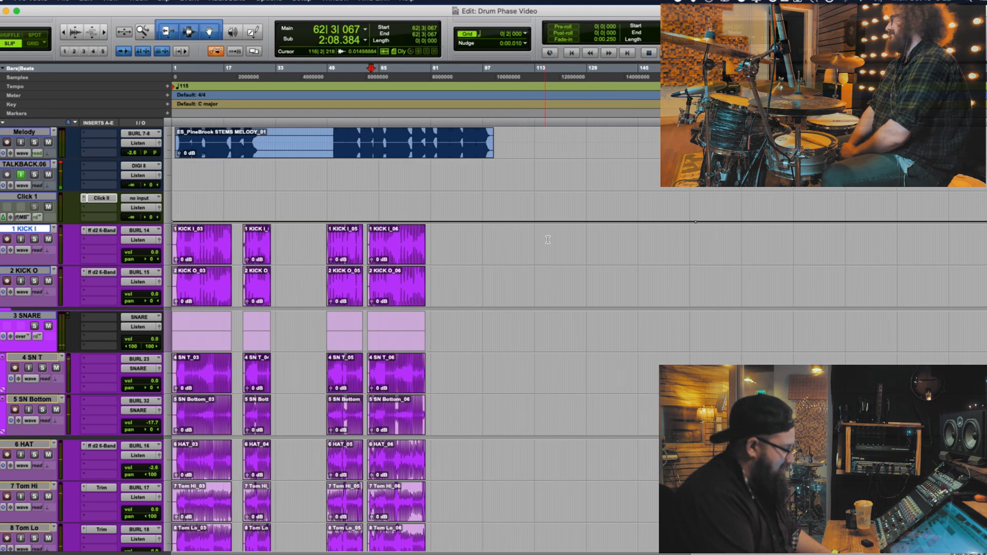
key("t")
key("t")
key("t")
key("t")
key("t")
key("t")
key("t")
key("t")
key("t")
key("t")
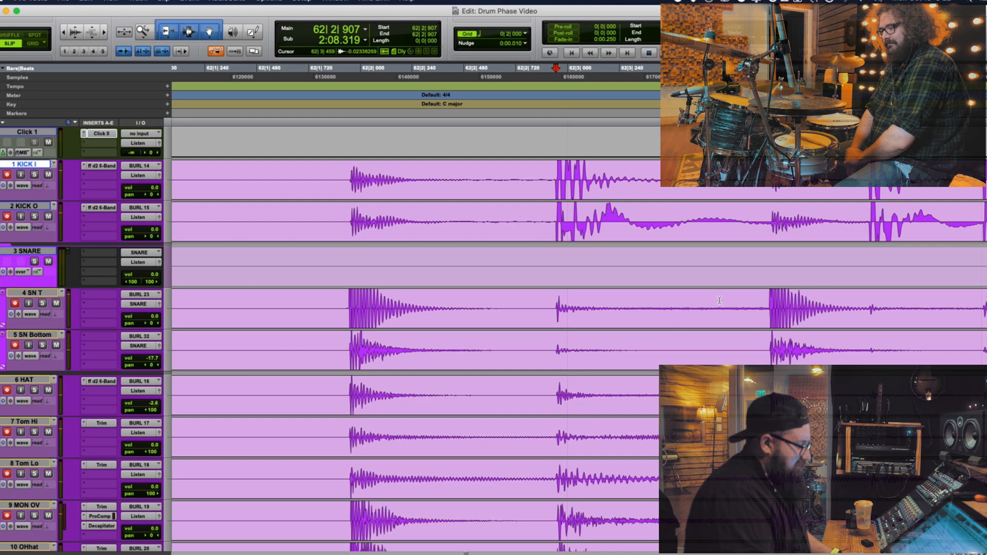
Mark the snare hit at 62|3|923, and examine the earlier hit on Room Hi at 62|2|924 against the overheads
left_click(767, 306)
scroll(562, 366, "down", 5)
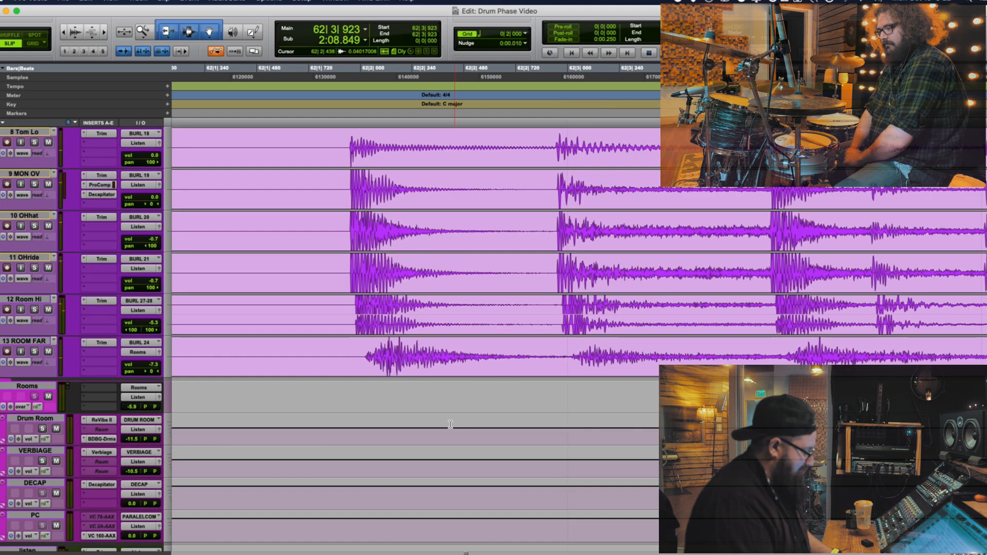
left_click(559, 305)
key("t")
key("t")
key("t")
key("t")
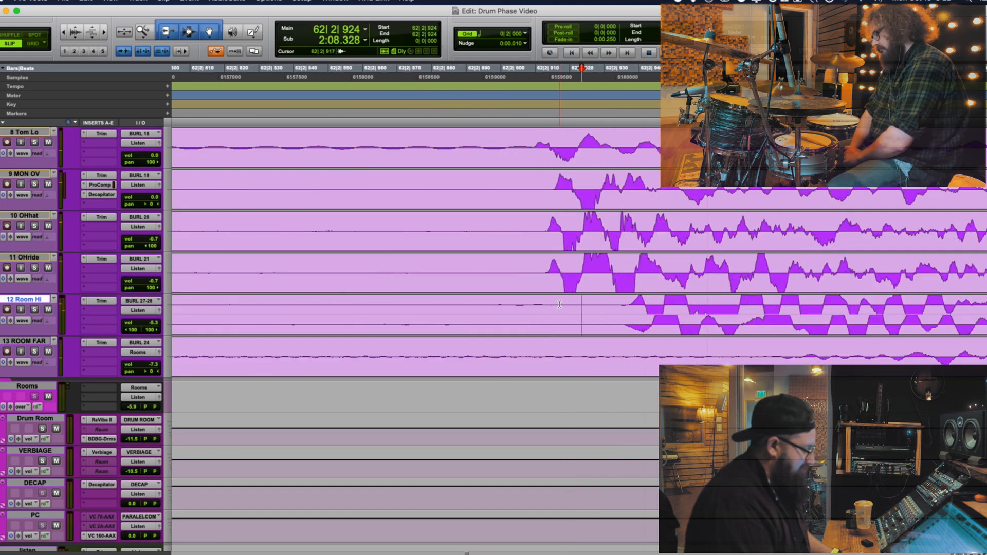
key("r")
key("r")
key("r")
key("r")
key("r")
Examine the Room Hi waveform around 62|4|000 alongside the overhead and ROOM FAR tracks
left_click(689, 304)
key("t")
key("t")
key("t")
key("r")
key("r")
key("r")
key("r")
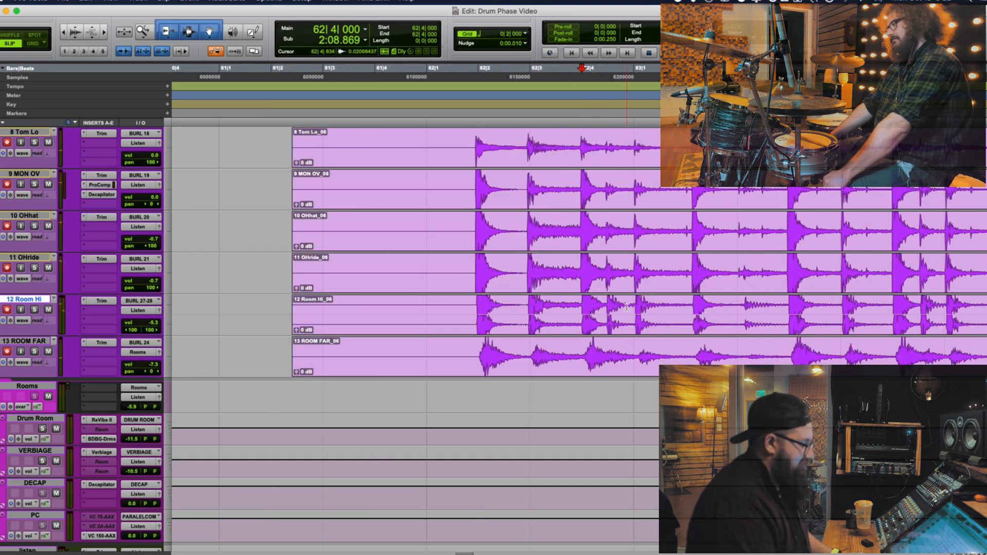
Examine the snare hit near 63|2|111 from the room and overhead tracks up to the close mics
left_click(692, 306)
key("t")
key("t")
key("t")
key("t")
scroll(640, 261, "up", 3)
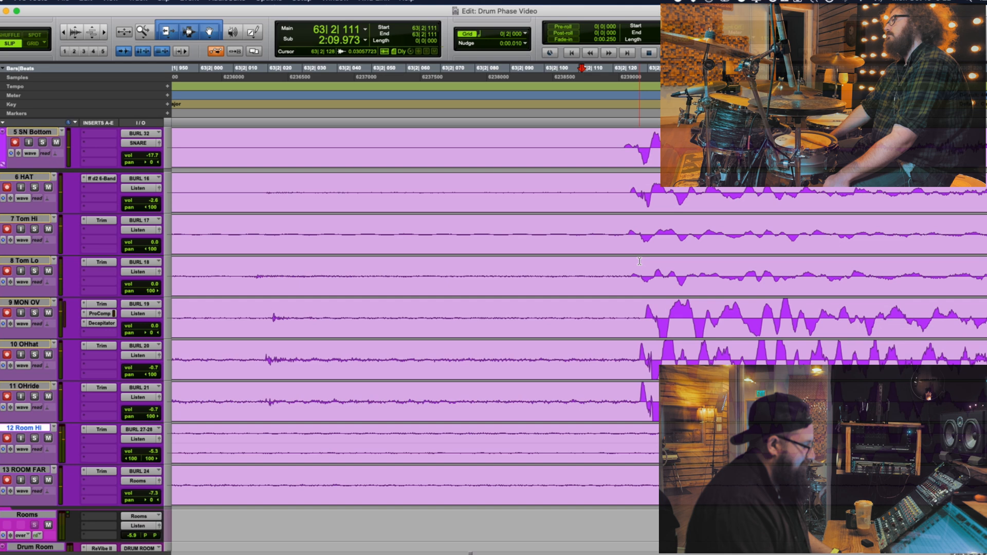
scroll(640, 261, "up", 5)
Record a new drum take starting at 79|4|322 and stop it around 99|3|521
key("r")
key("r")
key("r")
key("r")
key("r")
key("r")
key("r")
key("r")
key("r")
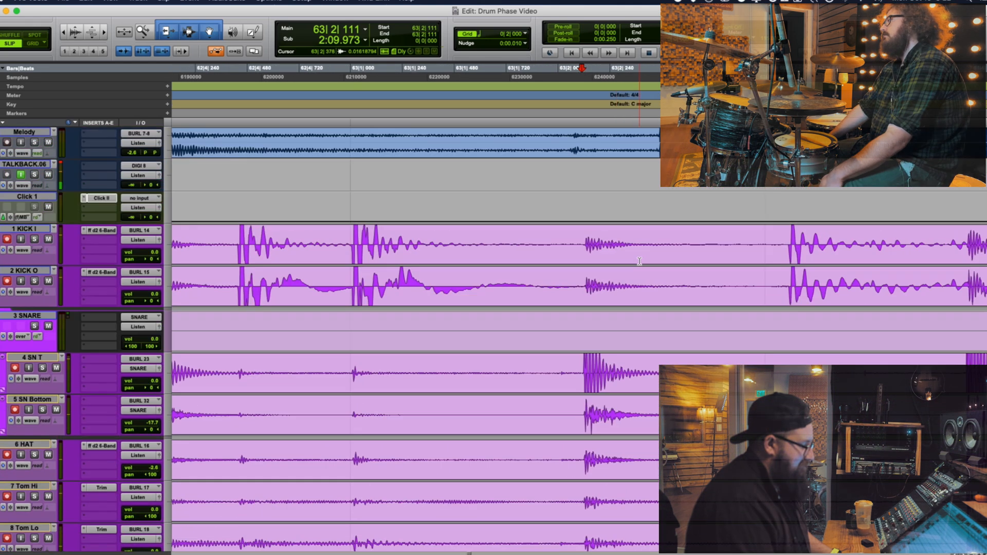
key("r")
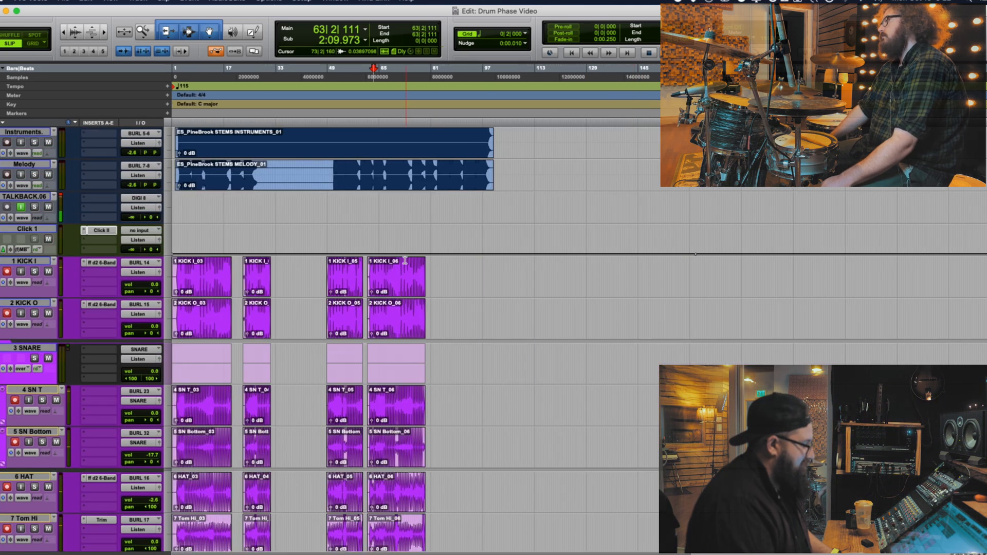
left_click(427, 266)
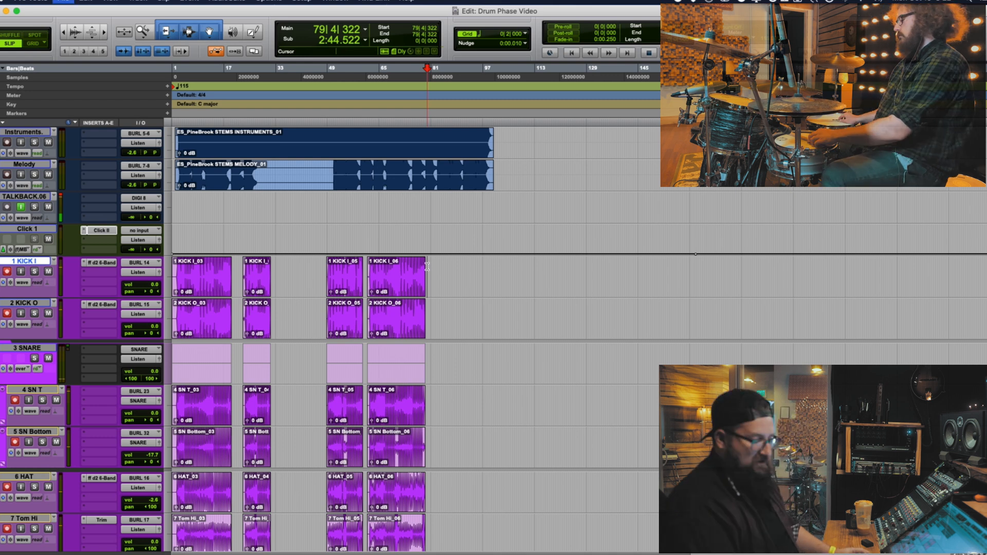
key("super+space")
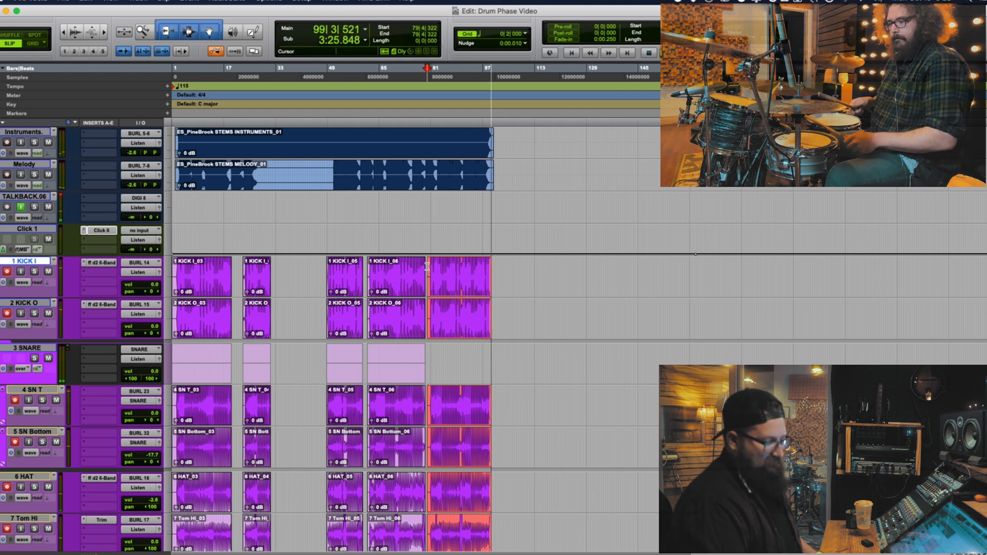
key("space")
Mark the kick hit at 83|4|913 in the new take and examine it from the kick mics to the overheads and rooms
left_click(440, 274)
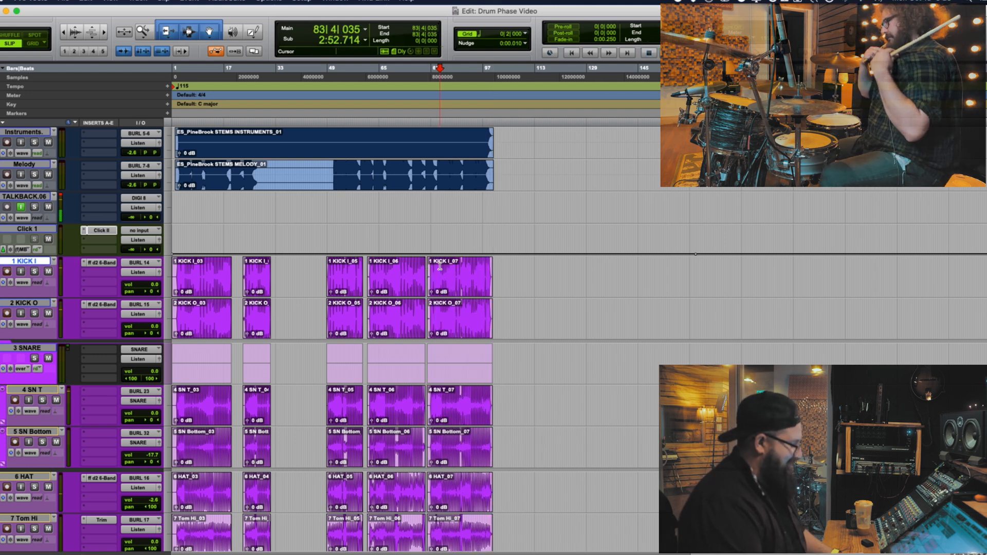
key("t")
key("t")
key("t")
key("t")
key("t")
key("t")
key("t")
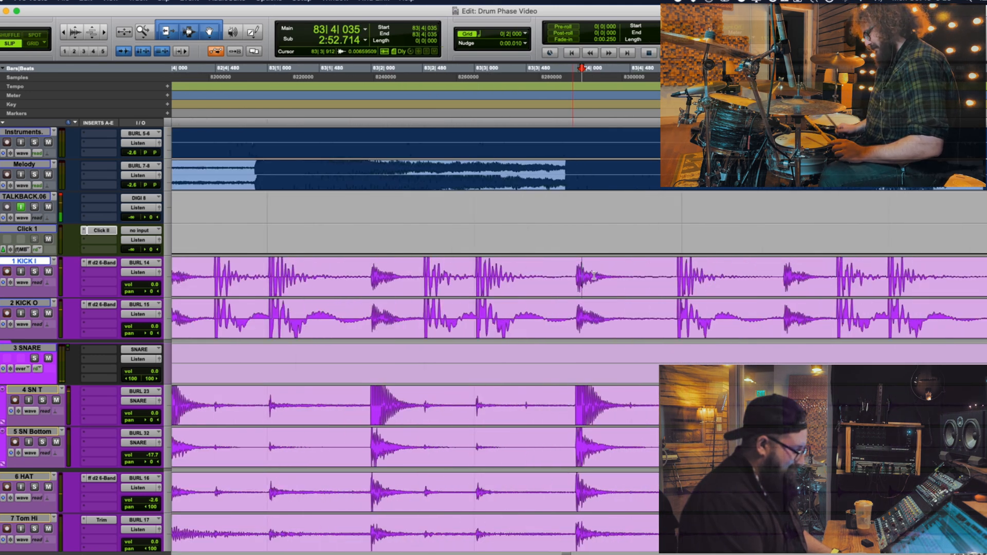
left_click(678, 273)
key("t")
key("t")
key("t")
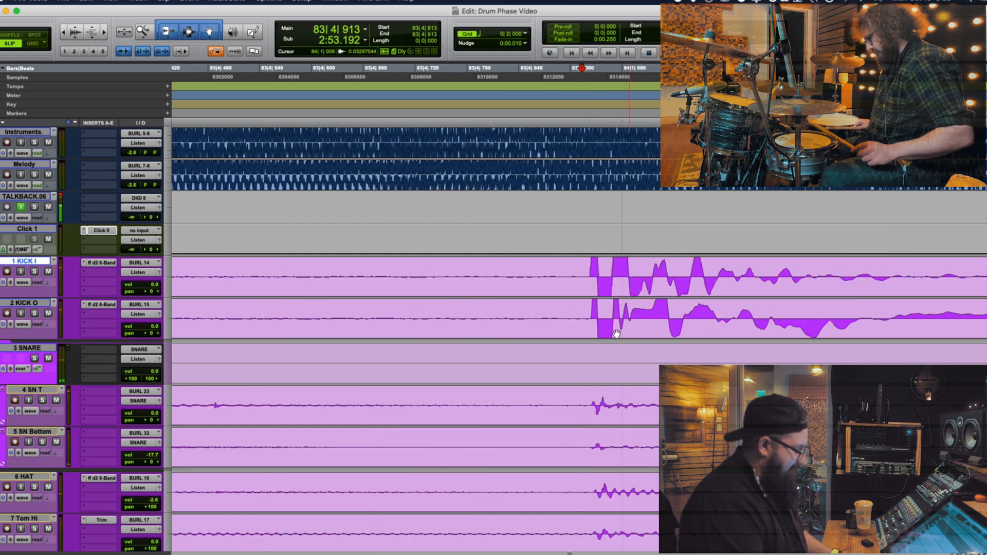
scroll(592, 415, "down", 5)
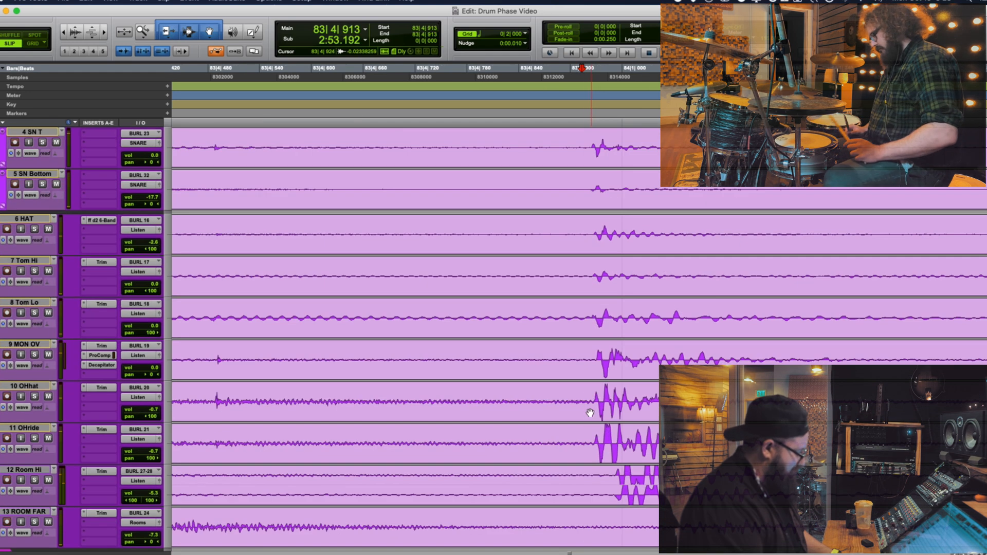
scroll(585, 485, "down", 2)
Mark 84|1|930 on Room Hi and examine the following hit across the hat, tom, overhead and room tracks
left_click(587, 391)
key("r")
key("r")
key("r")
key("r")
left_click(625, 388)
key("t")
key("t")
key("t")
key("t")
key("t")
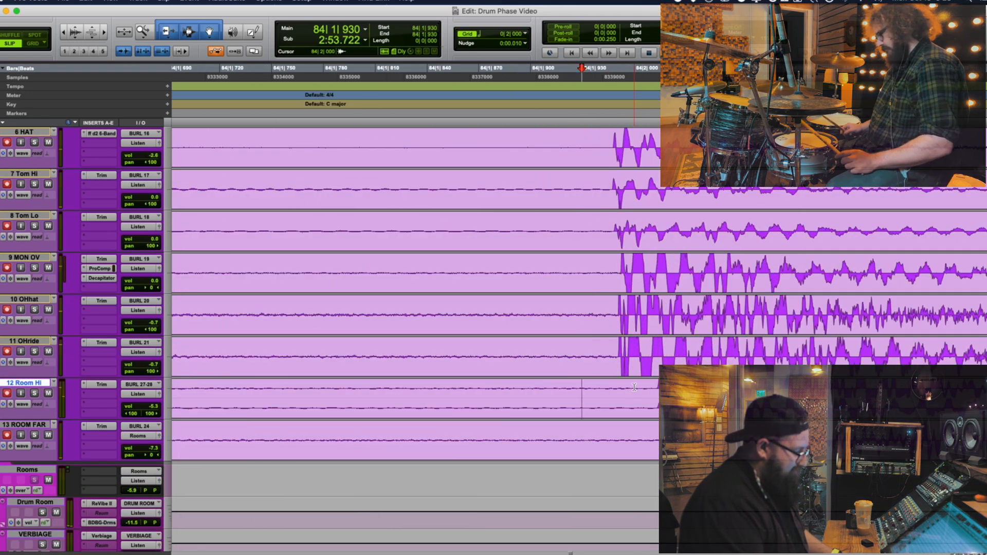
scroll(634, 387, "up", 5)
Play back the newest take from 90|1|529 and stop during the tom fill
key("r")
key("r")
key("r")
key("r")
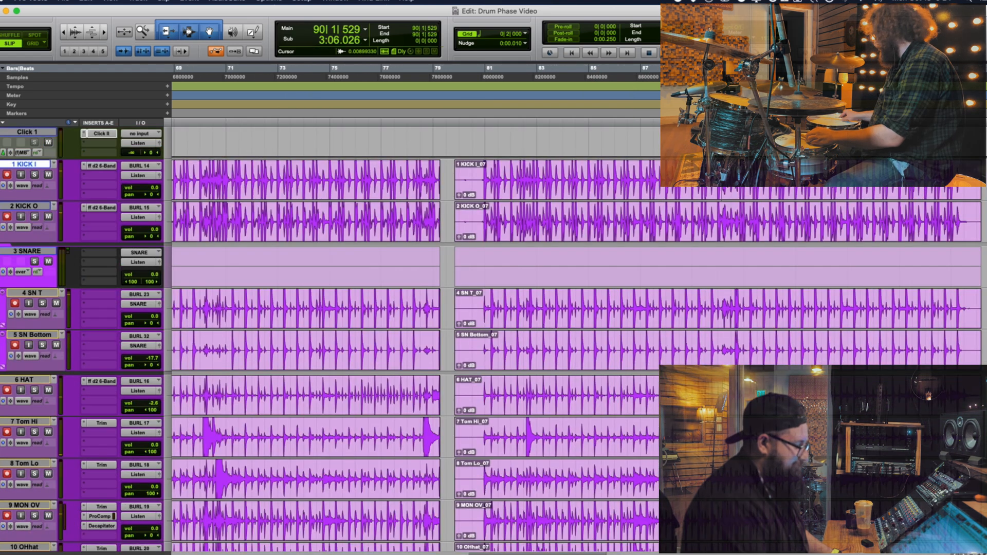
key("space")
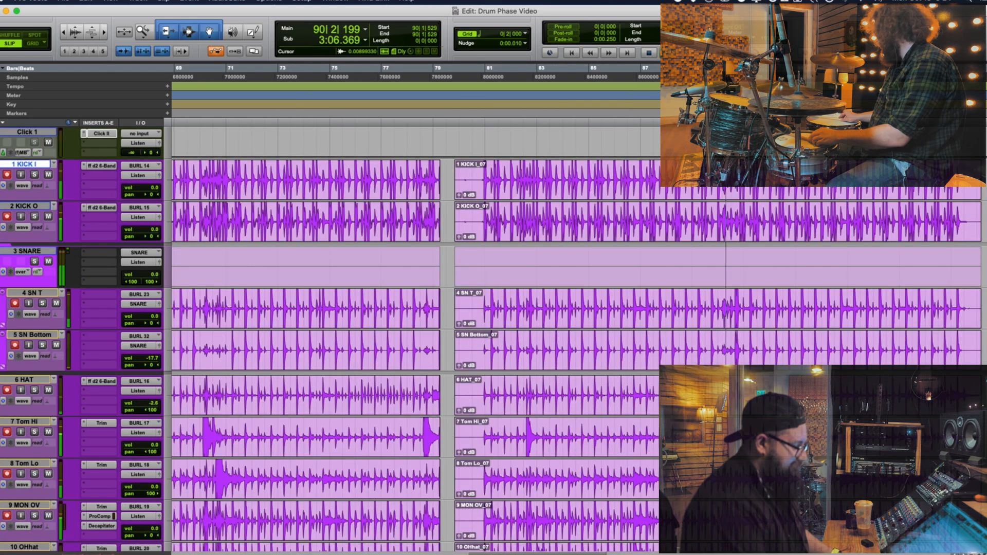
key("space")
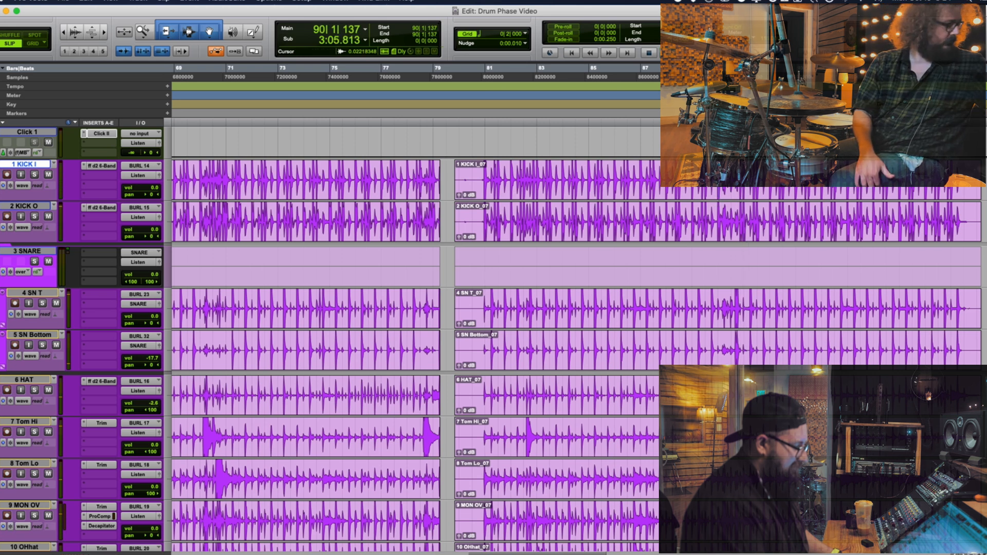
Mark 90|1|728 on Tom Hi and examine the start of the tom hit closely
key("t")
key("t")
key("t")
key("t")
key("t")
key("t")
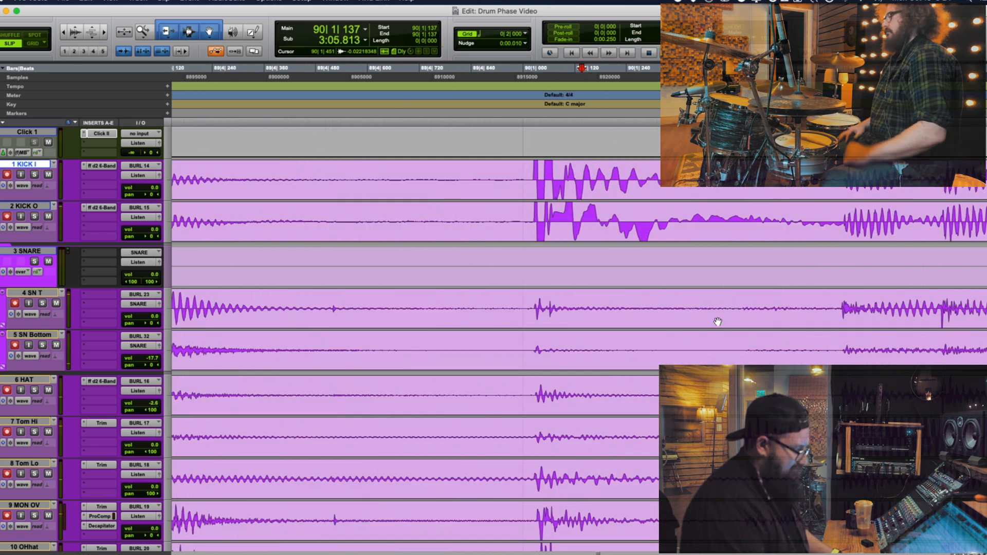
key("r")
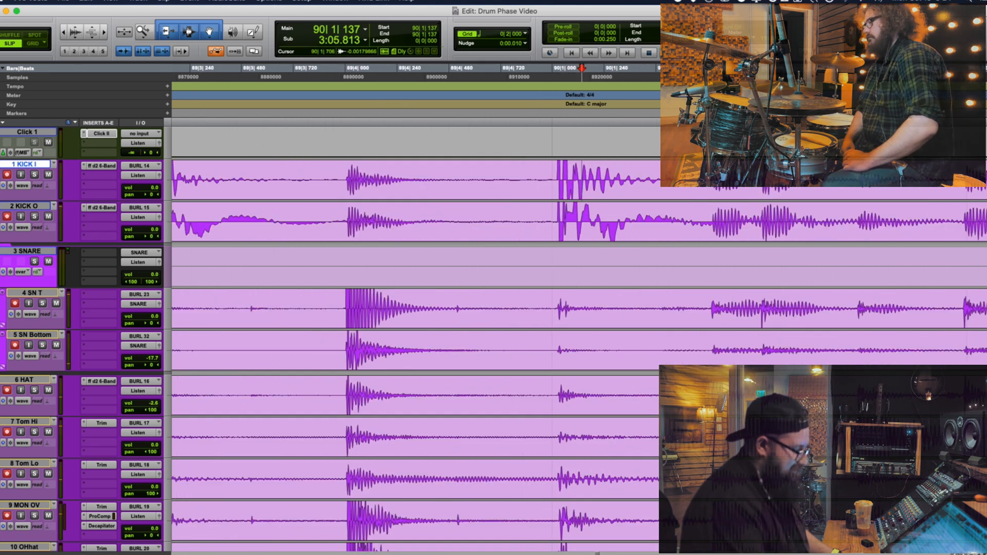
left_click(709, 437)
key("t")
key("t")
key("t")
key("t")
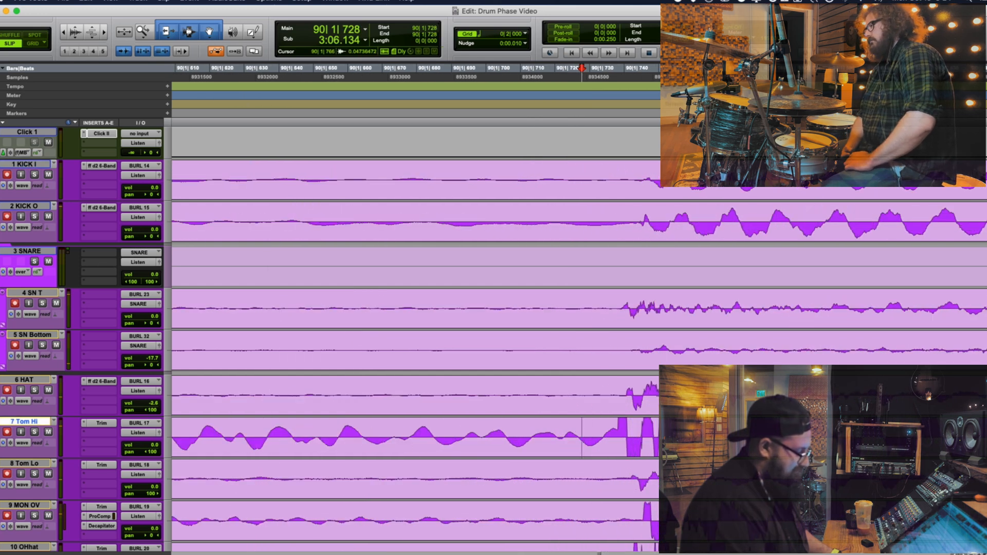
Compare the Tom Hi hit near 90|1|728 with the kick, snare, hat and overhead waveforms
scroll(411, 334, "down", 5)
scroll(411, 334, "up", 6)
key("r")
key("r")
key("r")
key("r")
key("r")
key("r")
key("r")
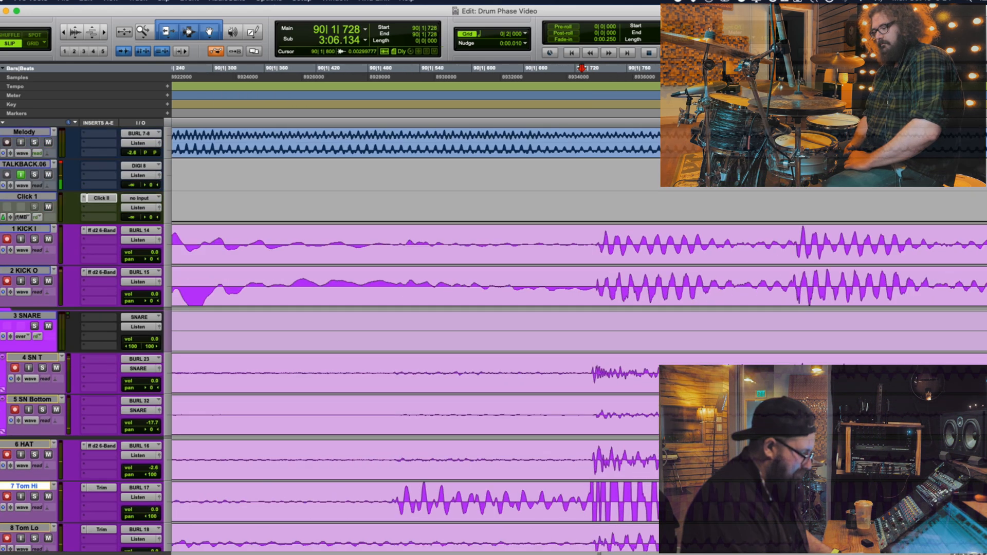
scroll(411, 334, "down", 3)
scroll(584, 316, "down", 1)
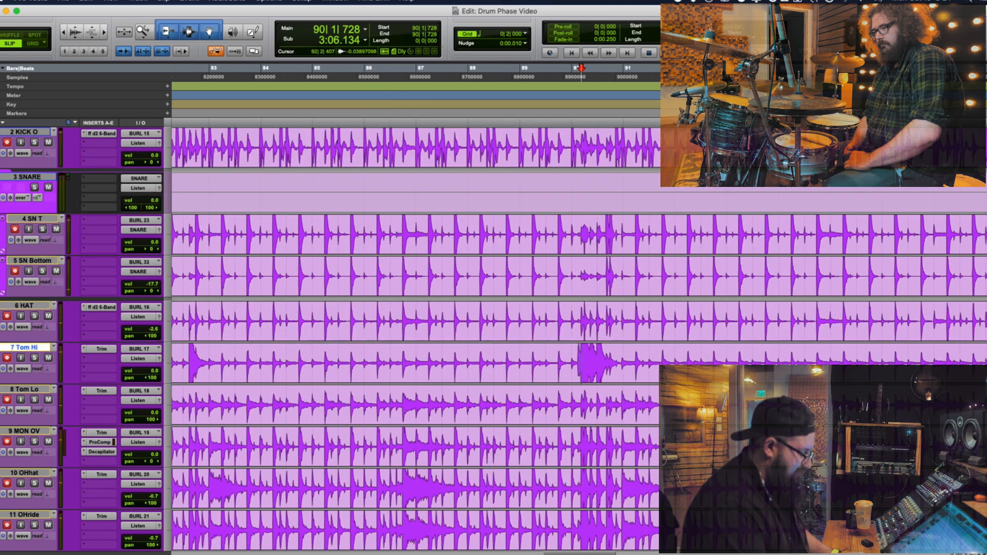
Record another drum take over the last one from 79|3|811 and stop it around bar 92
key("r")
key("r")
key("r")
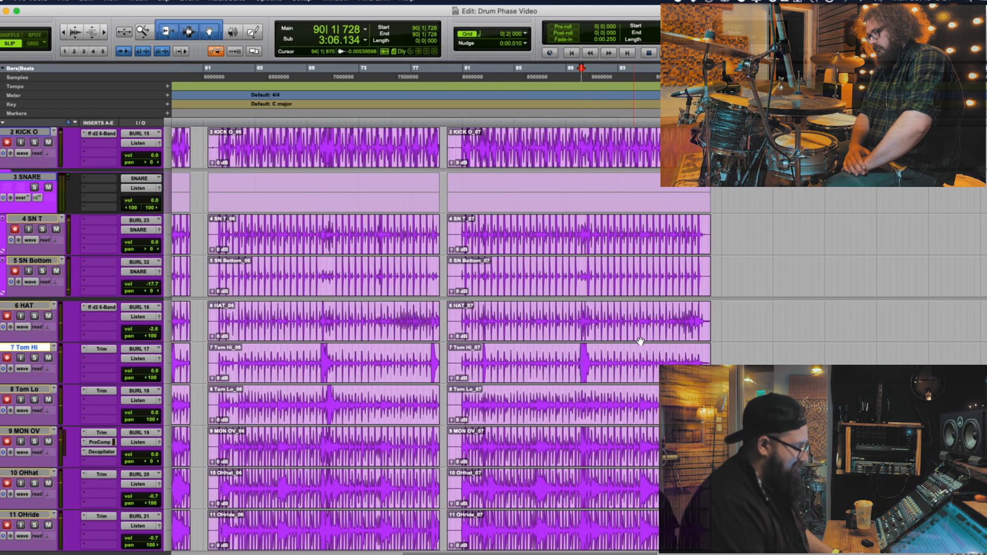
left_click(604, 360)
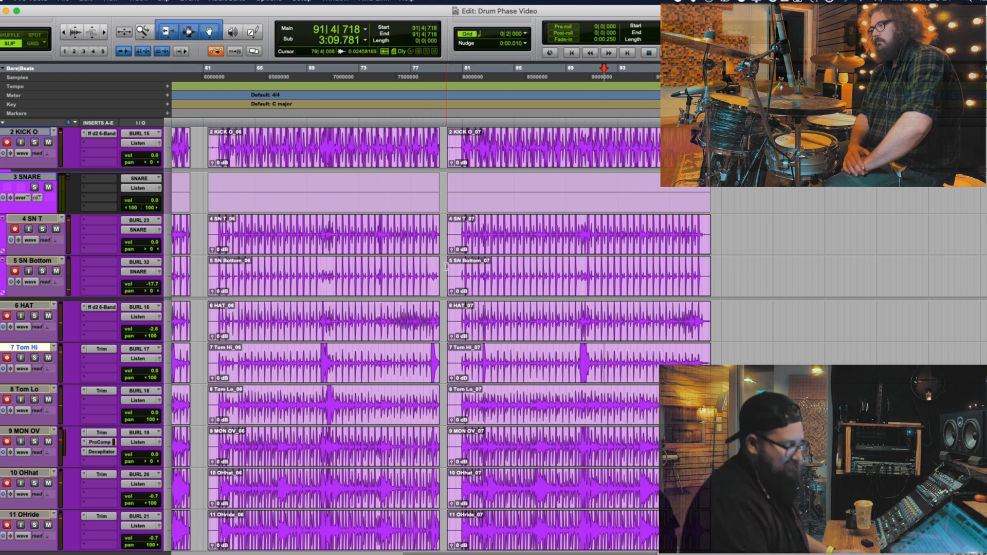
left_click(446, 266)
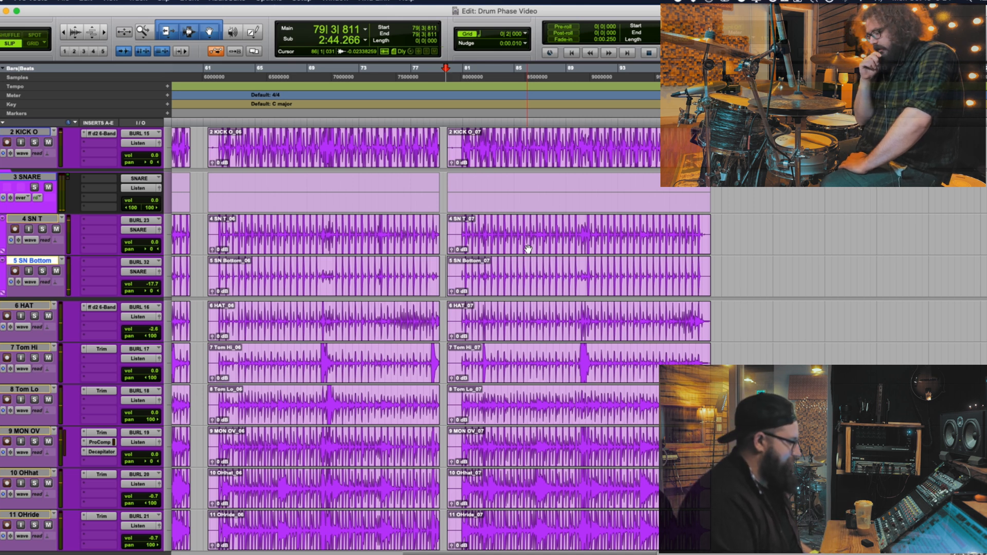
key("super+space")
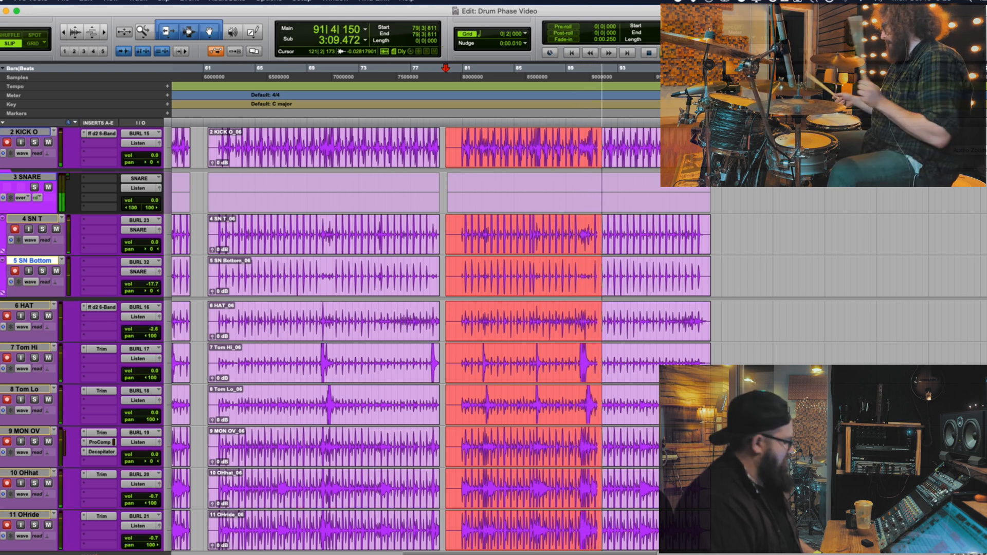
key("space")
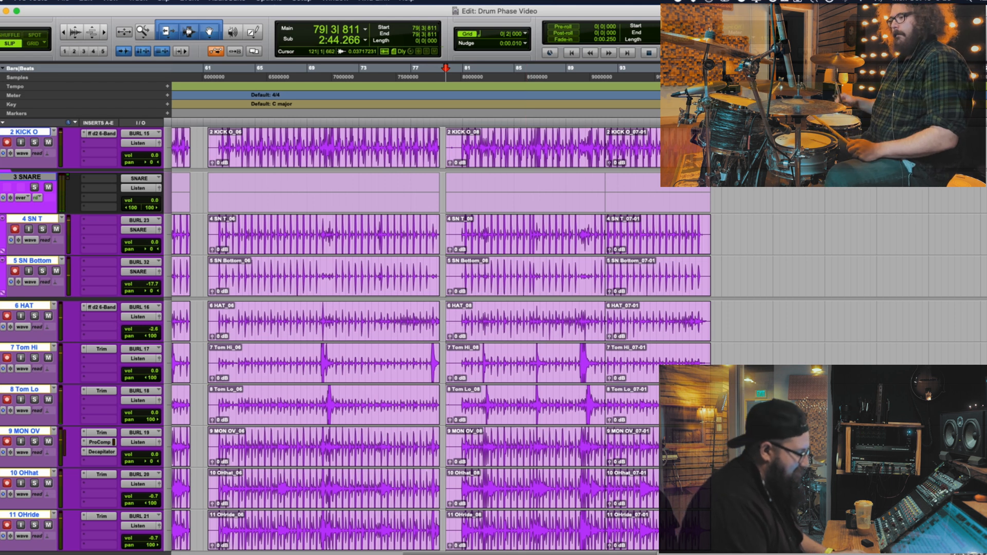
Delete the leftover clips after 92|1|063 on all drum tracks from KICK I through ROOM FAR
left_click(644, 293)
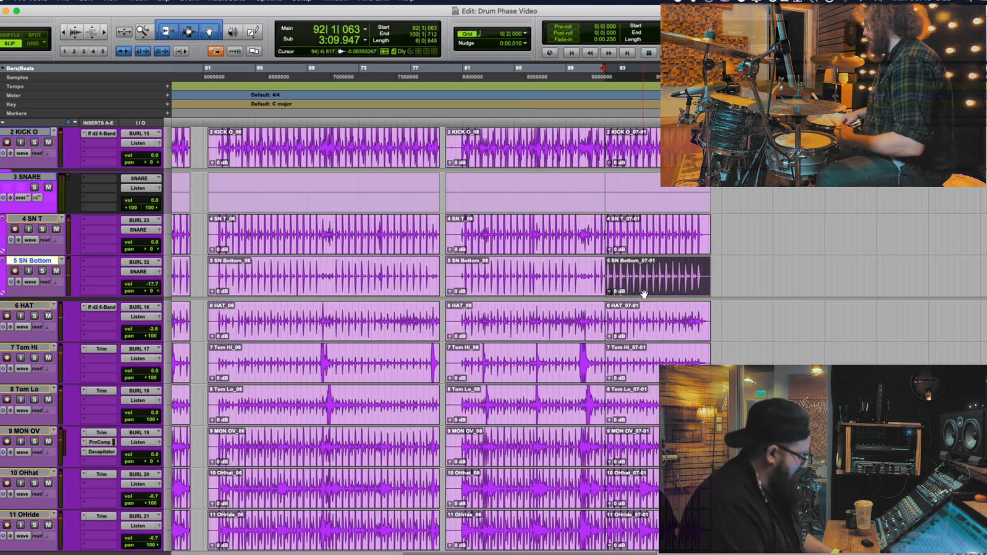
left_click(645, 251)
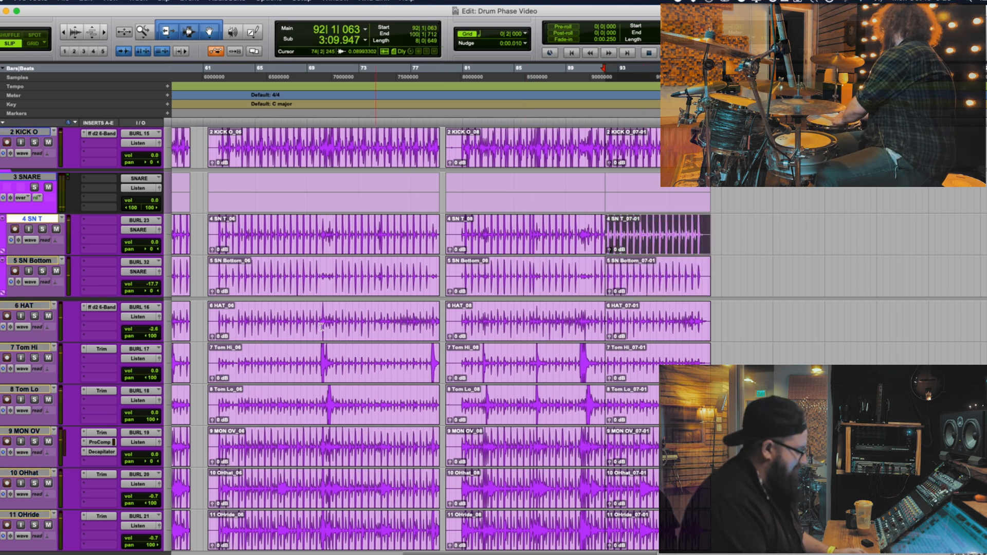
scroll(52, 335, "up", 3)
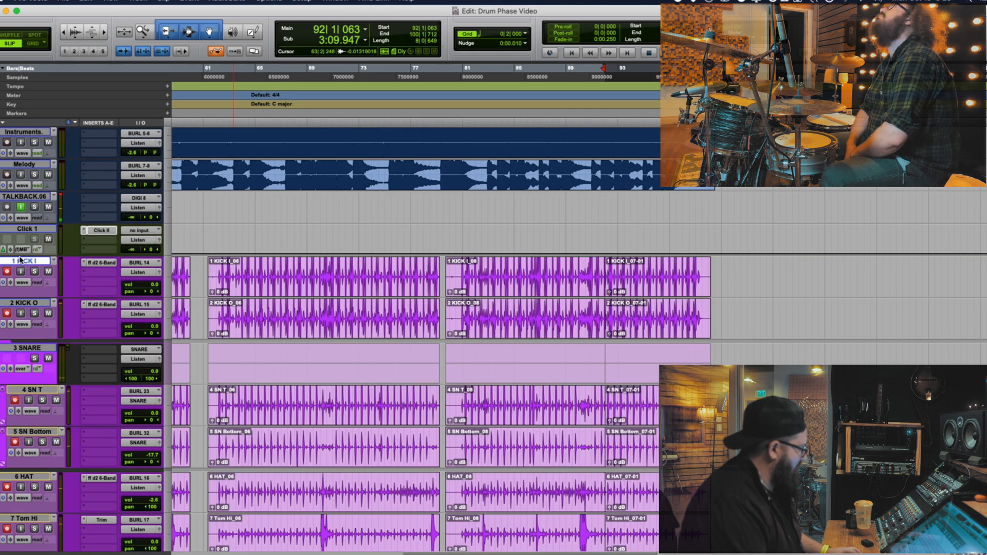
scroll(26, 312, "down", 5)
scroll(26, 312, "down", 5)
left_click(27, 219, "shift")
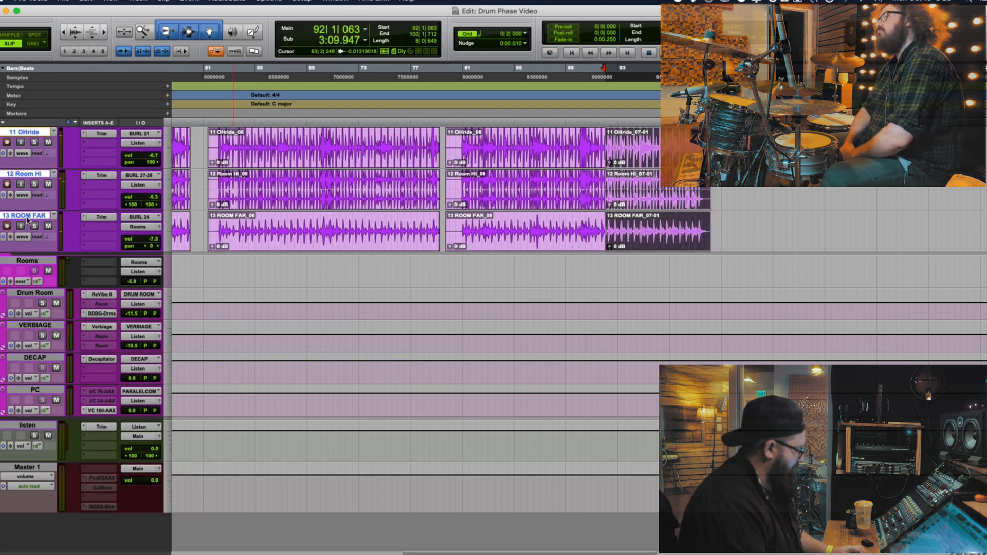
key("super+g")
key("Return")
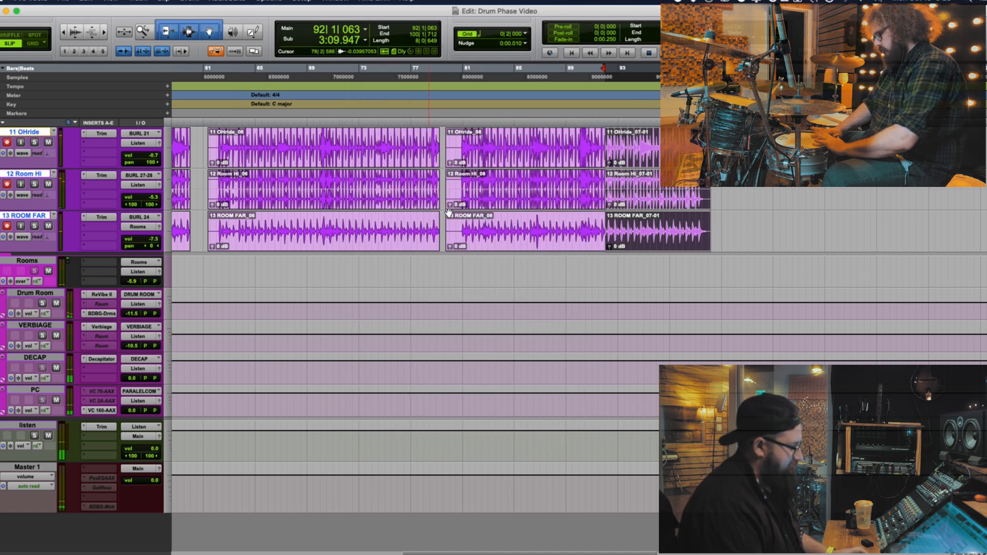
key("Delete")
scroll(565, 192, "up", 5)
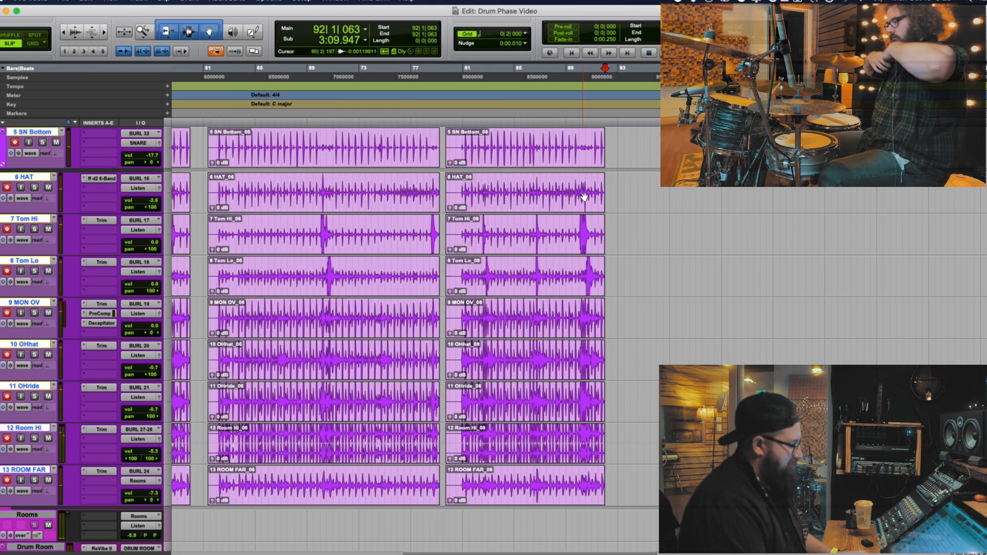
Mark the Tom Lo hit at 82|4|465 in the new take and examine it against the kick, snare and hat tracks
left_click(565, 192)
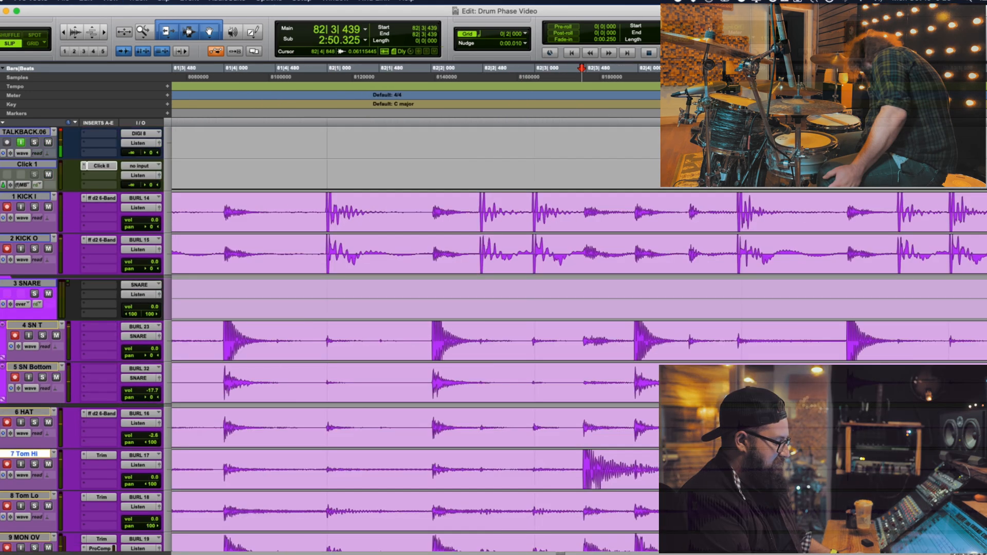
left_click(687, 511)
key("t")
key("t")
key("t")
key("t")
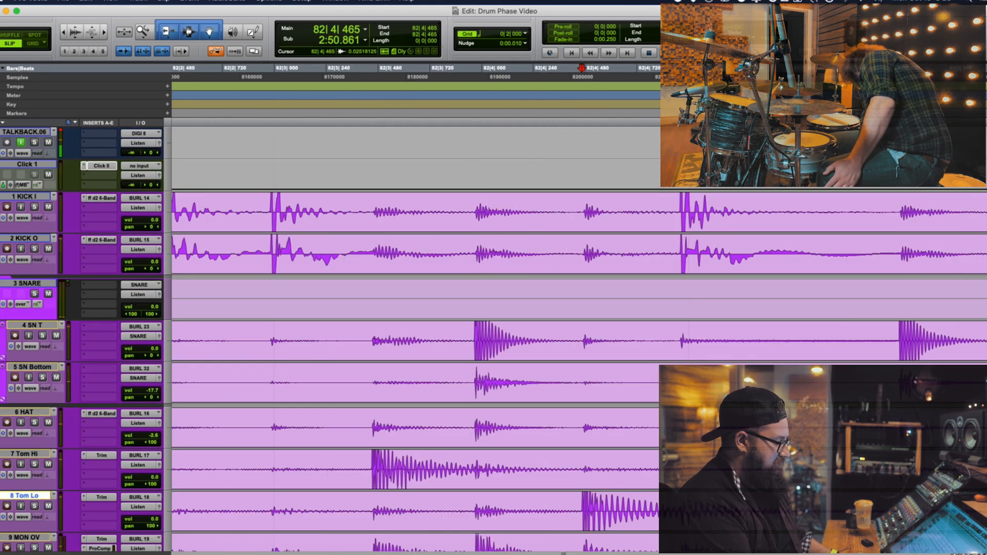
key("r")
key("r")
Examine the hit near 82|3|000 on the overhead, Room Hi and ROOM FAR tracks
scroll(681, 510, "down", 5)
key("t")
key("t")
scroll(591, 341, "left", 10)
key("r")
key("r")
key("r")
key("r")
key("r")
key("r")
scroll(612, 324, "down", 1)
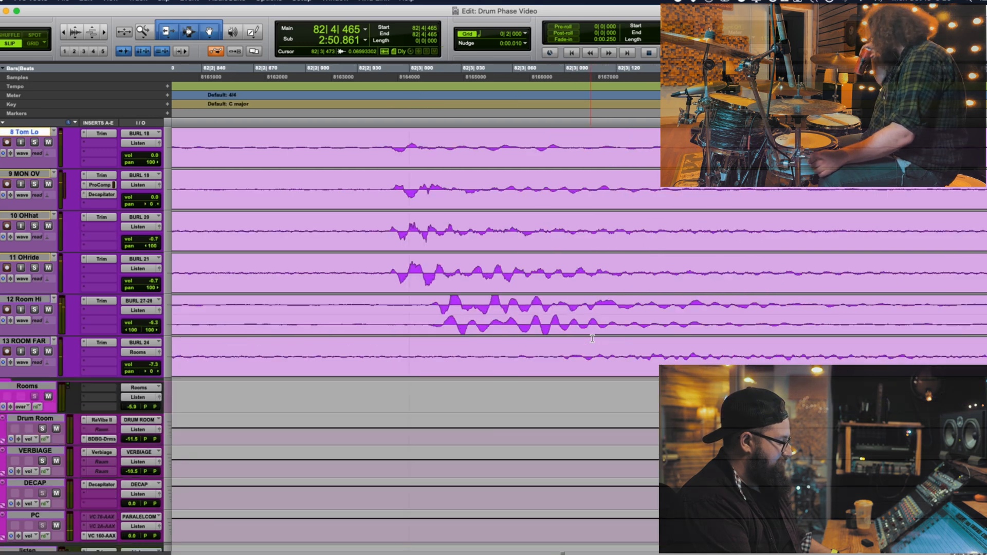
Play back the newest drum take from 84|1|959
key("r")
key("r")
key("r")
key("r")
key("r")
scroll(594, 308, "up", 6)
left_click(446, 220)
scroll(444, 224, "up", 5)
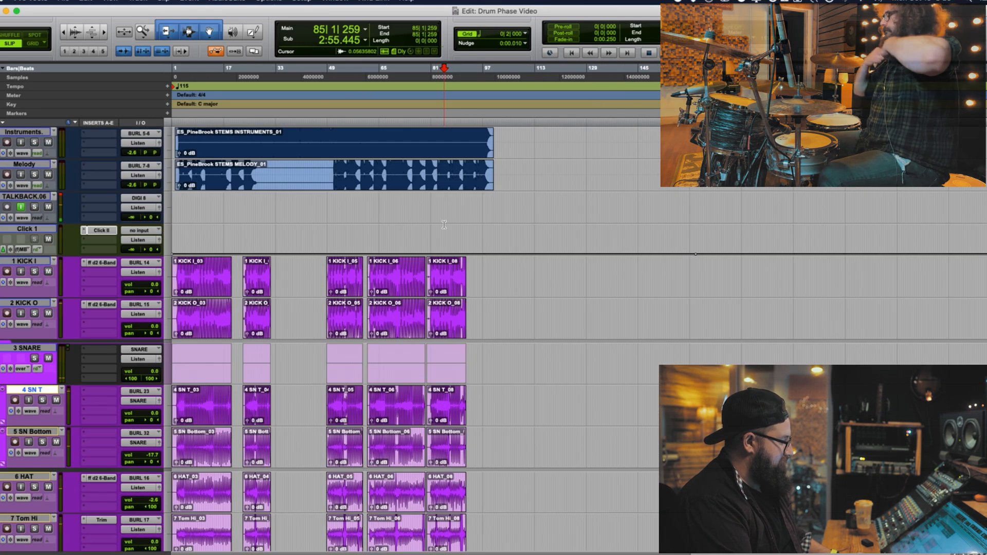
left_click(443, 266)
key("space")
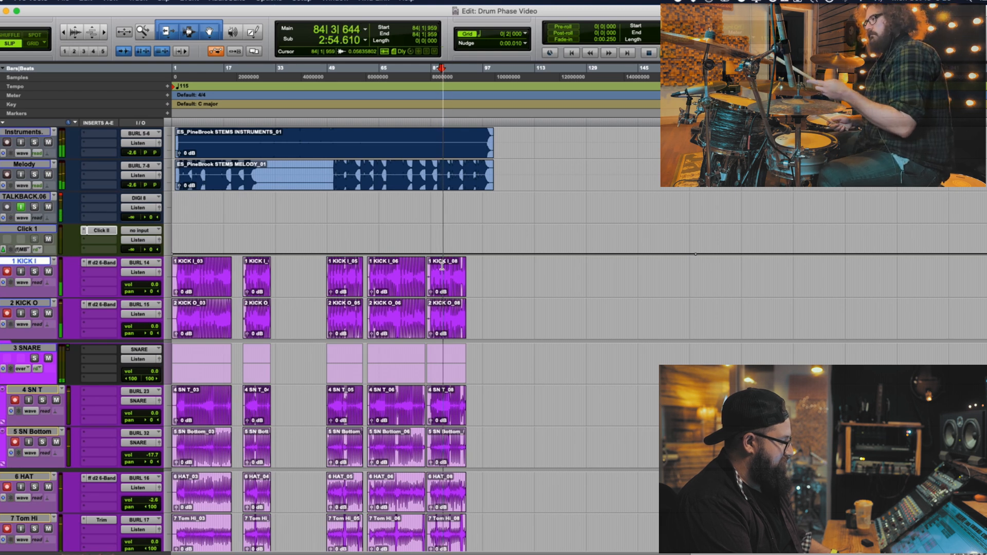
Play back the earlier takes from 3|2|467 and 26|1|406 to compare their drum sound
key("space")
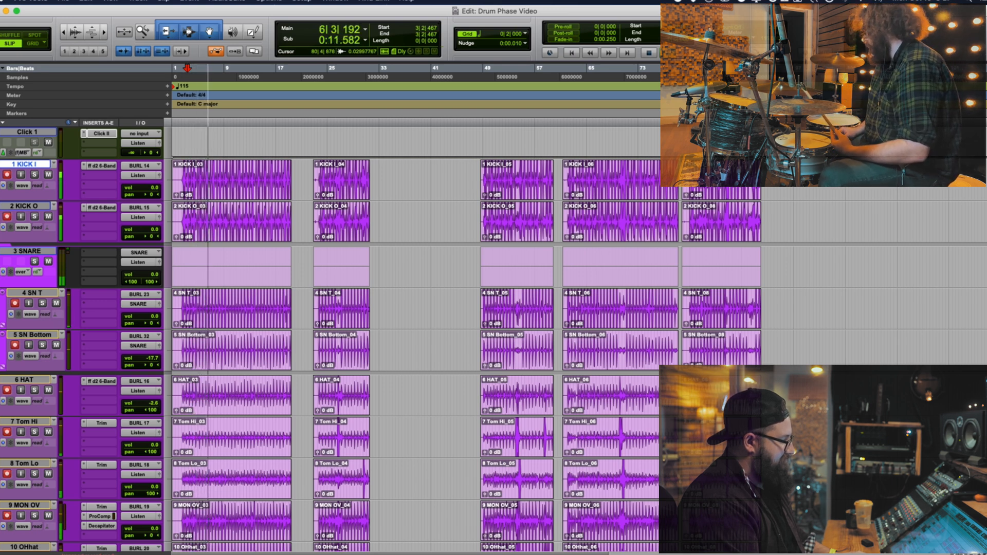
key("space")
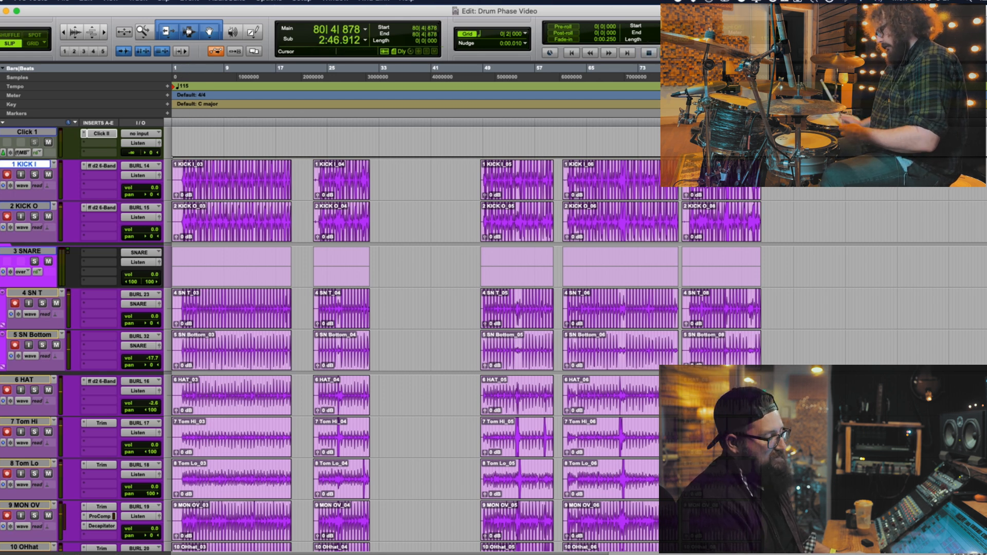
key("space")
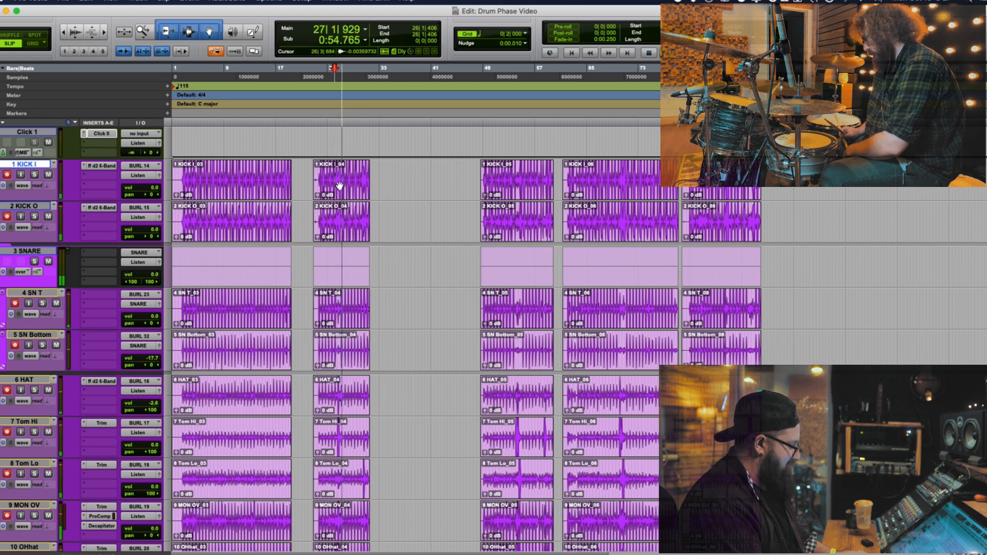
Compare the drum sound by playing back the newest take from 85|4|834 and the first take from 8|4|073
key("space")
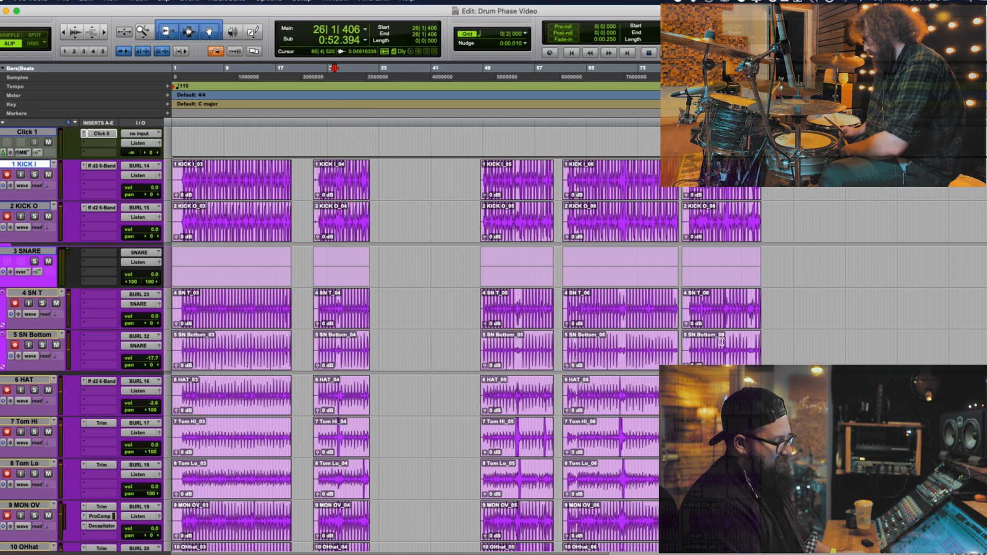
left_click(722, 342)
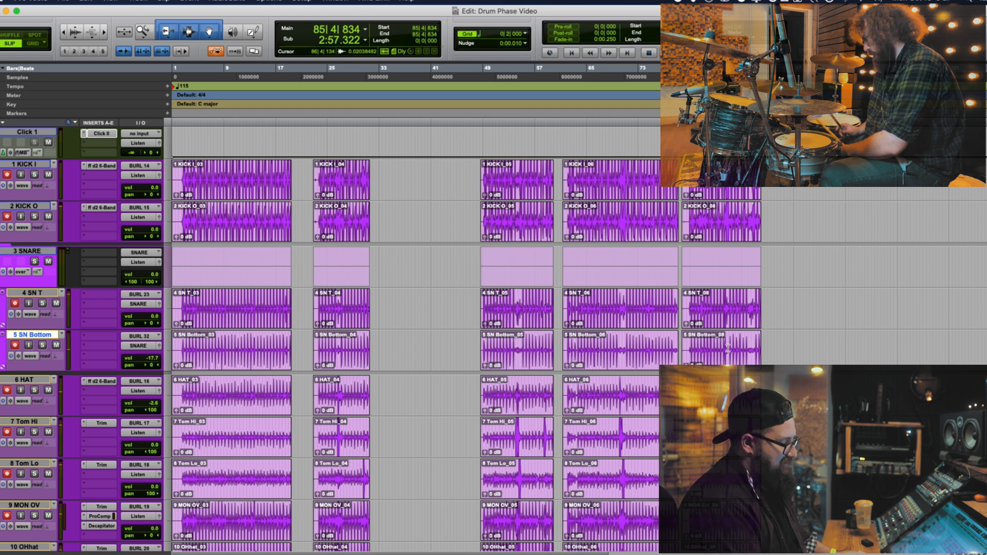
key("space")
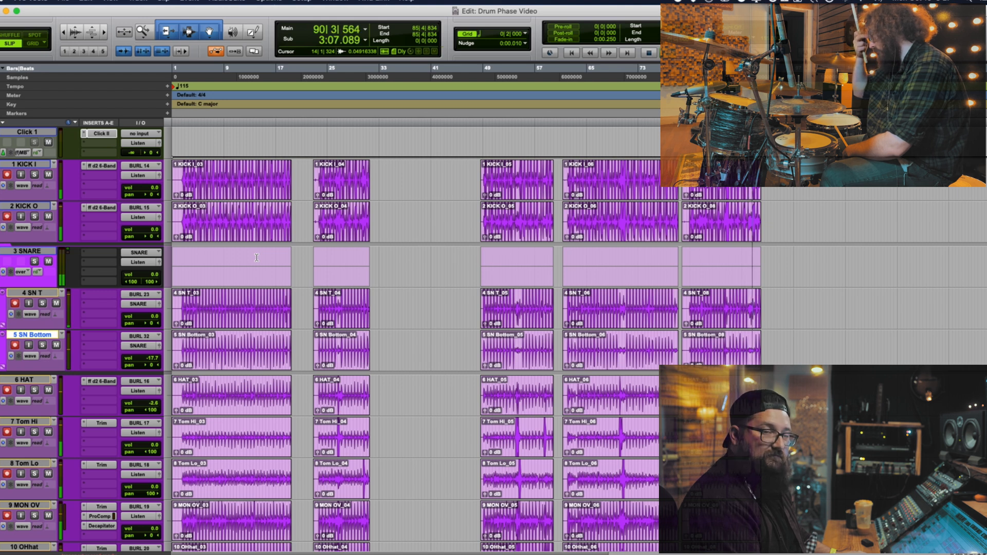
left_click(222, 176)
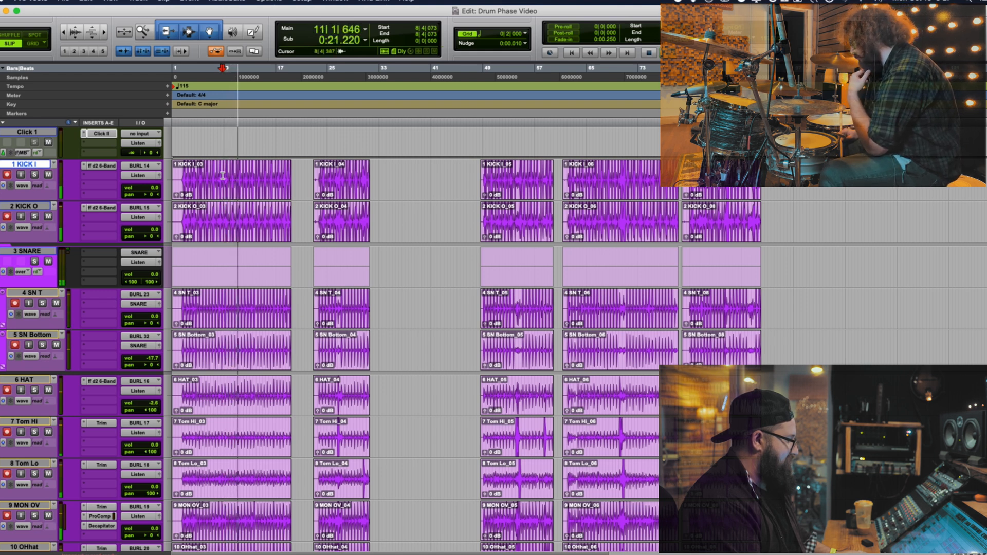
key("space")
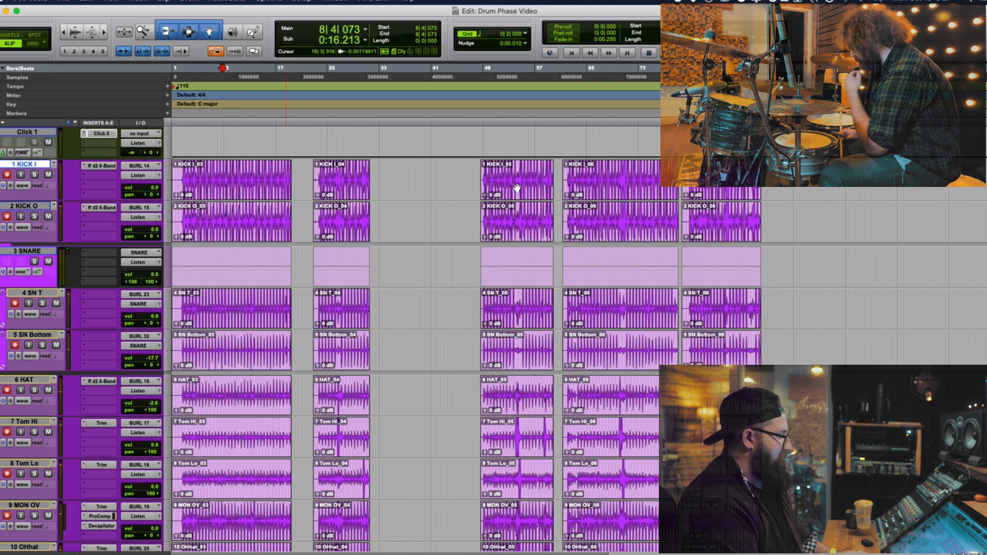
Compare the takes again by playing the newest one from 82|1|788 and the first one from 3|2|153
left_click(698, 267)
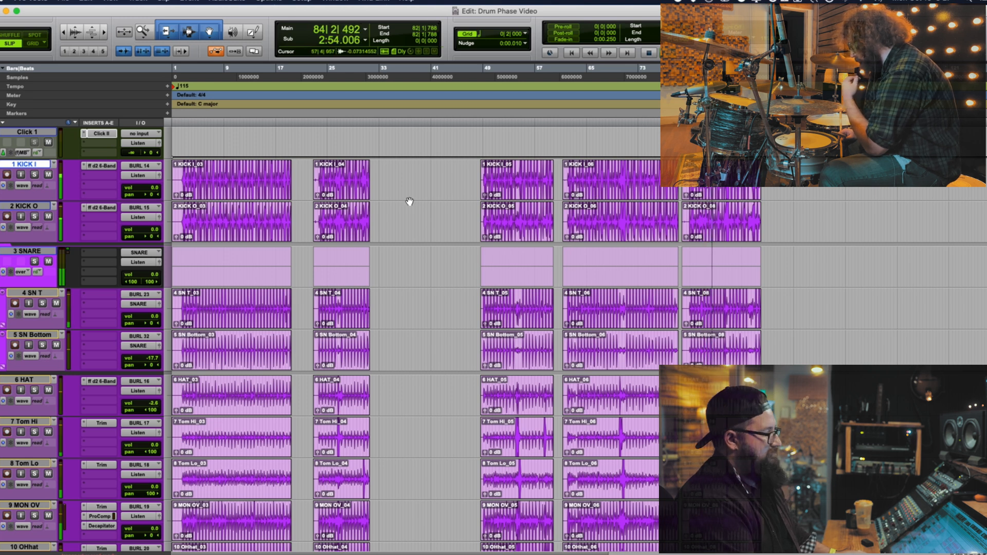
left_click(187, 178)
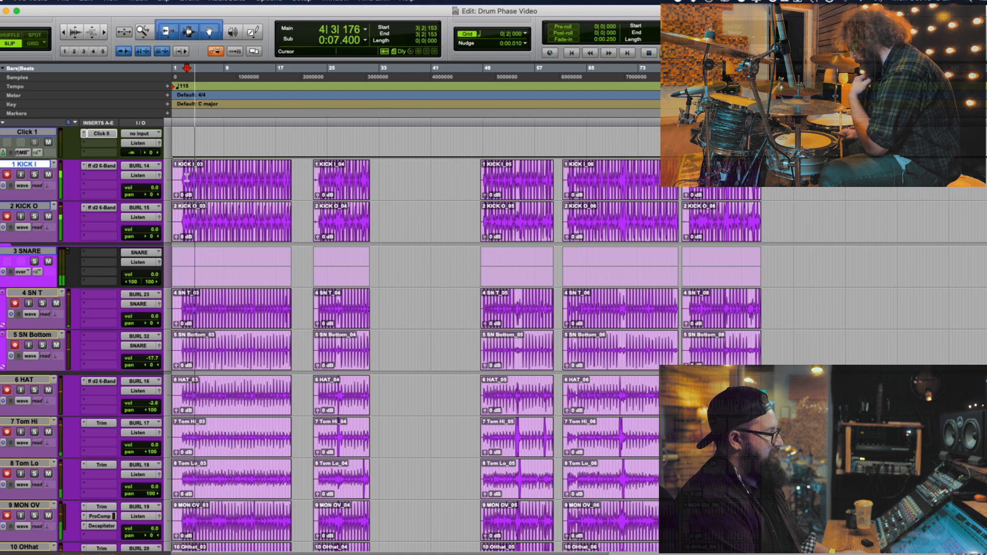
key("space")
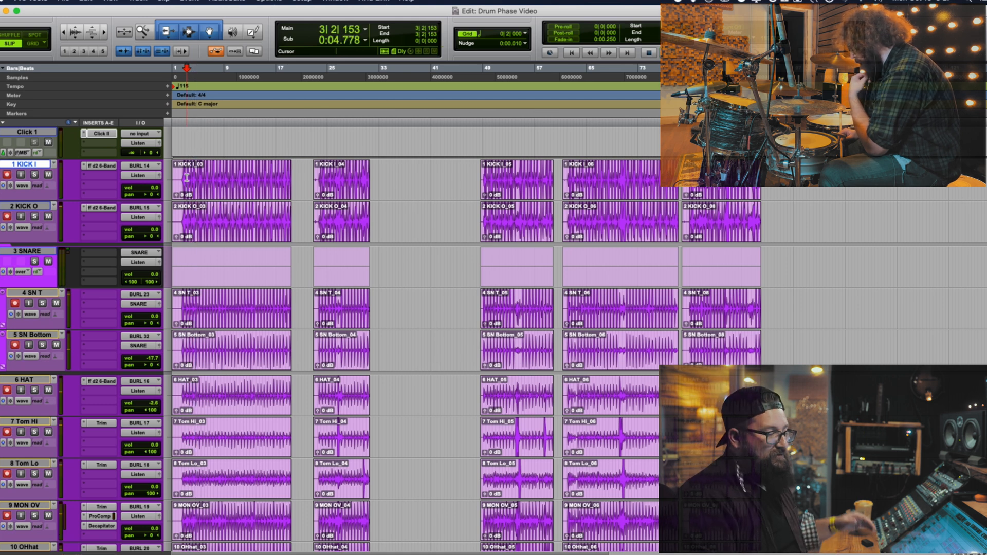